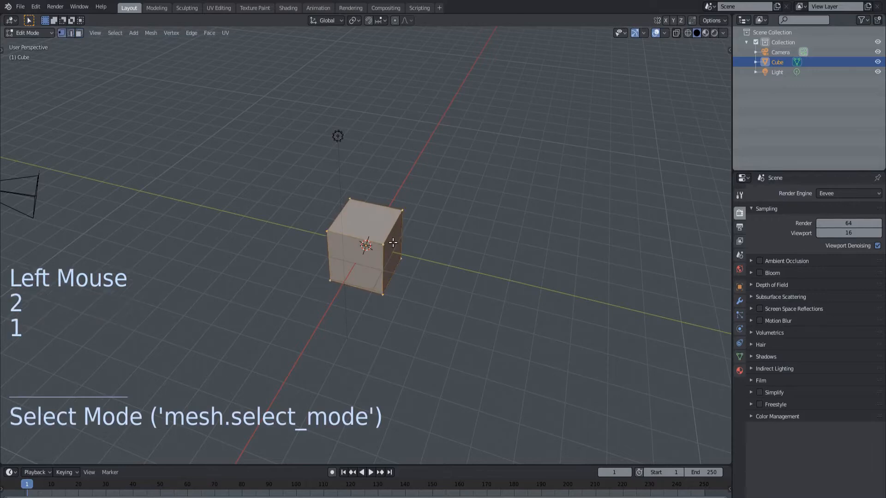
Extrude one side face of the cube outward four times in a row, 2 m each time, to form a straight five-segment beam
key(2)
key(3)
right_click(422, 270)
middle_drag(422, 270, 443, 268)
key(e)
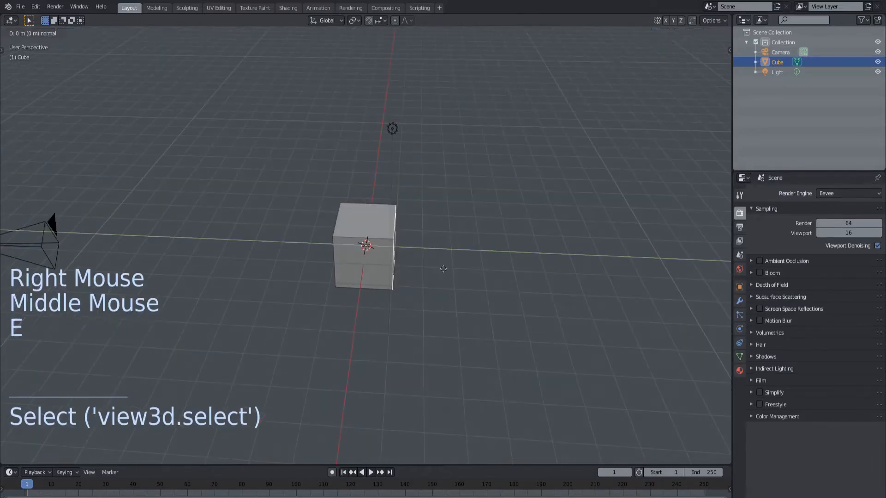
key(2)
key(Return)
key(e)
key(2)
key(Return)
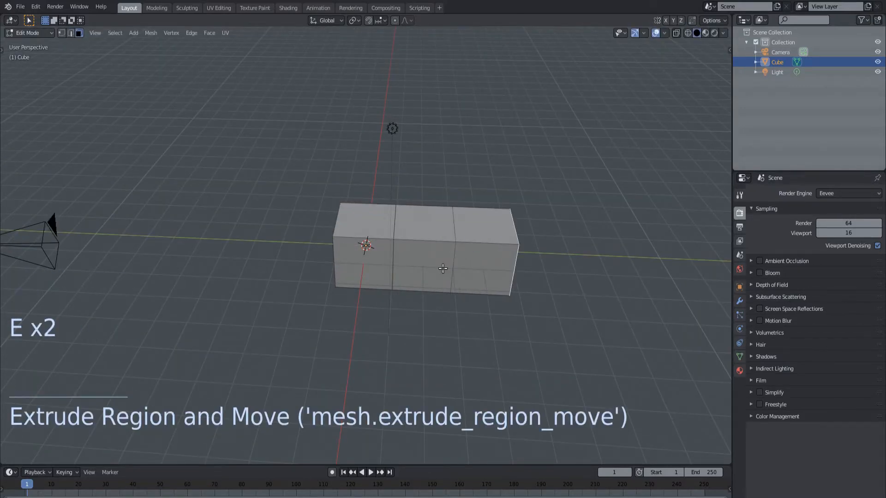
key(e)
key(2)
key(Return)
key(e)
key(2)
key(Return)
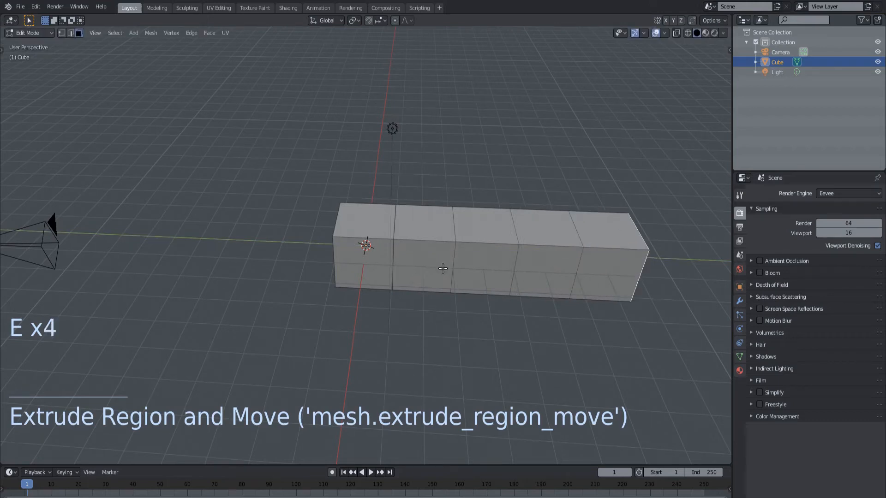
Extrude the side face of the beam's fourth segment outward twice, 2 m each time, to form a perpendicular arm
right_click(532, 275)
middle_drag(532, 275, 470, 253)
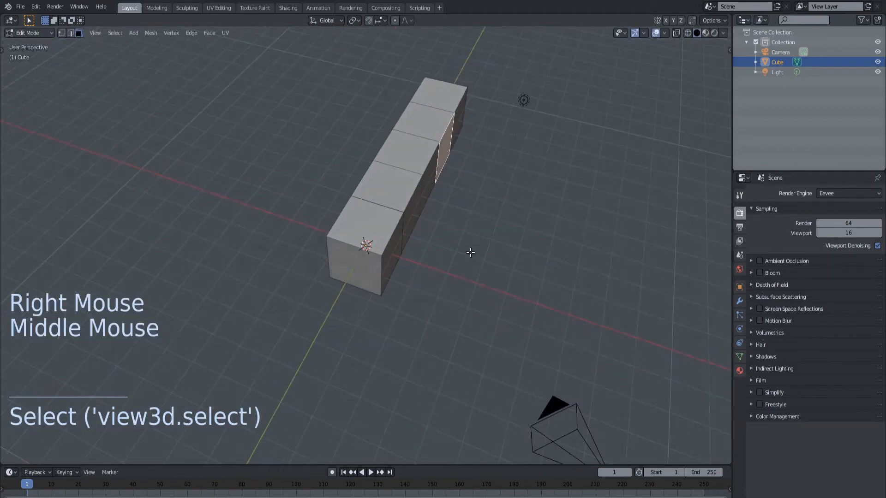
key(e)
key(2)
key(Return)
key(e)
key(2)
key(Return)
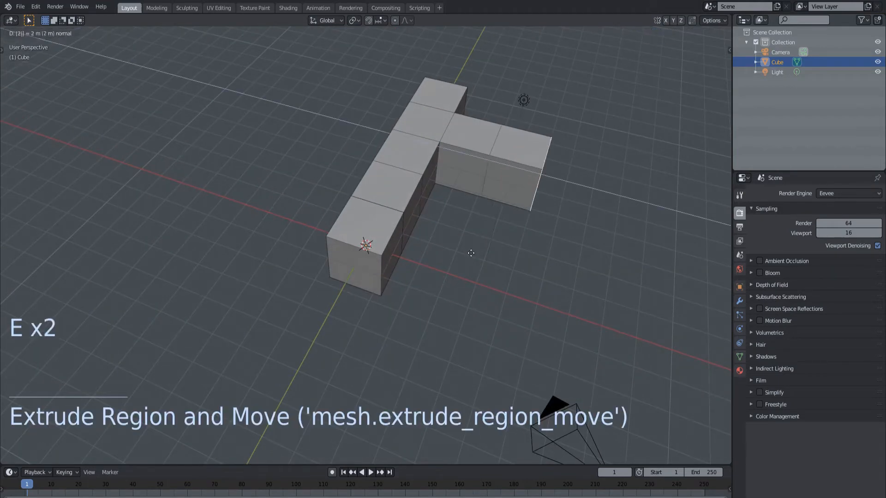
Move the whole mesh -5 m along X in Edit Mode so the arm's end meets the origin's center plane
scroll(472, 223, down, 3)
mouse_move(472, 222)
middle_down()
mouse_move(470, 241)
mouse_move(472, 228)
middle_up()
key(Tab)
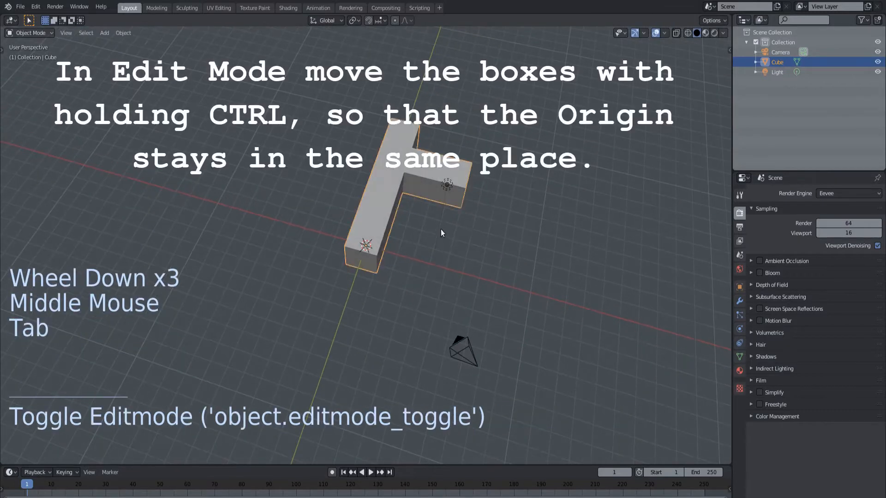
key(Tab)
key(a)
key(a)
key(g)
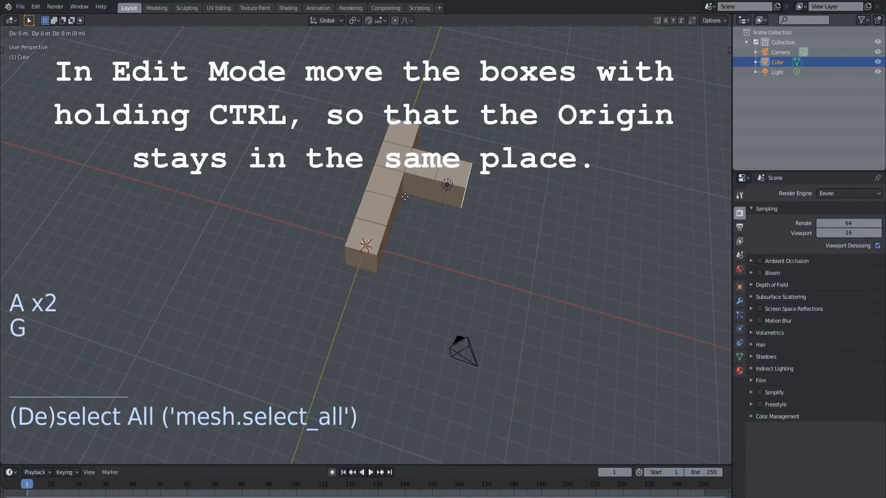
key(ctrl)
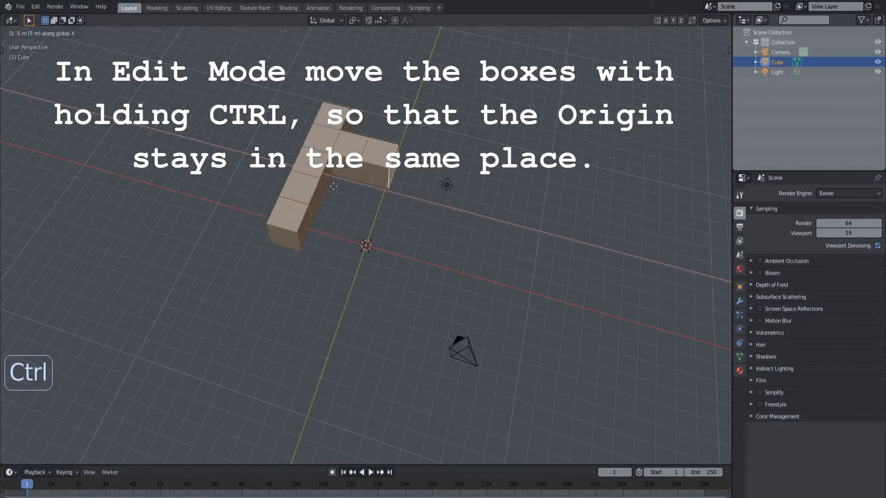
ctrl+click(322, 183)
middle_drag(322, 183, 411, 208)
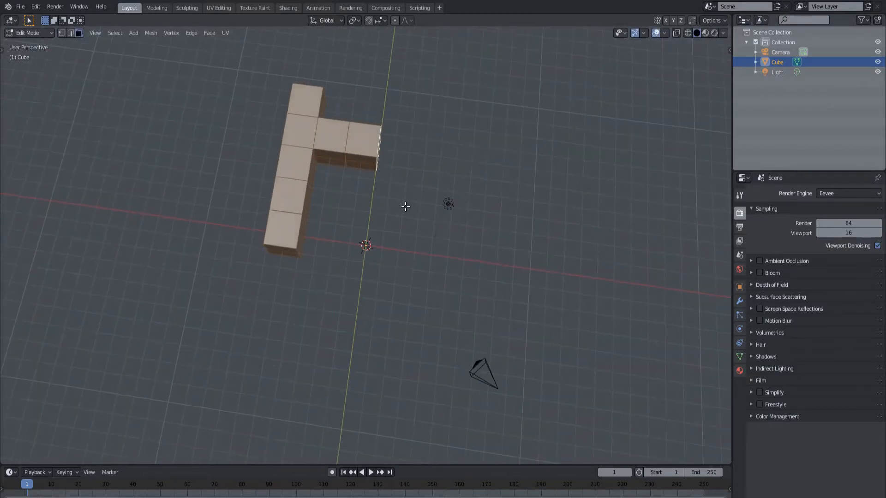
Return to Object Mode and add a Mirror modifier to the beam object
key(Tab)
click(740, 301)
click(851, 193)
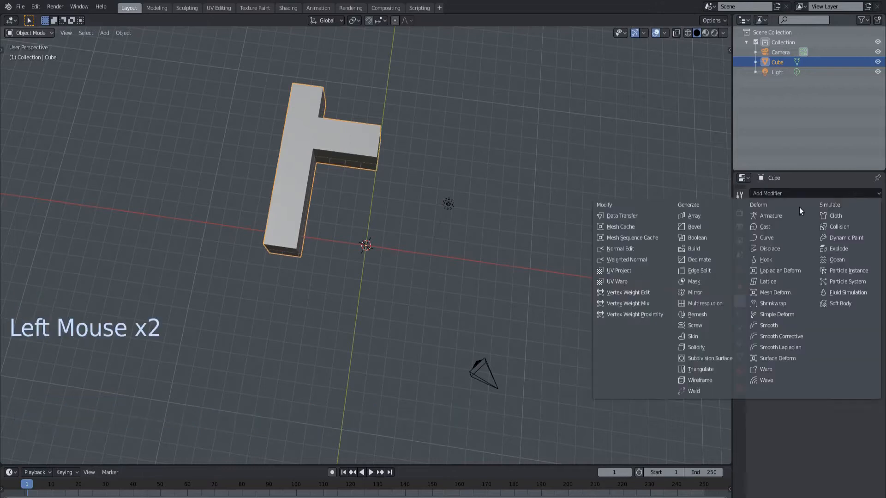
click(721, 292)
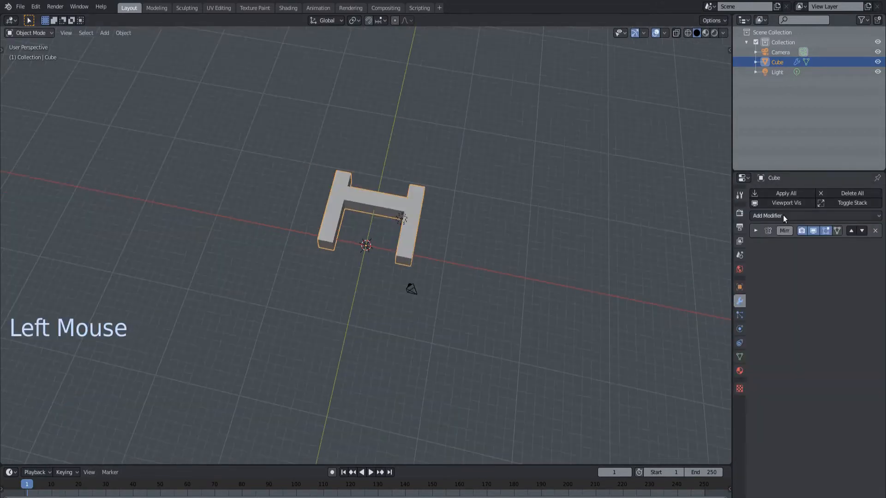
Add an Array modifier with a relative offset of 0 in X and 1 in Y
click(782, 215)
click(709, 239)
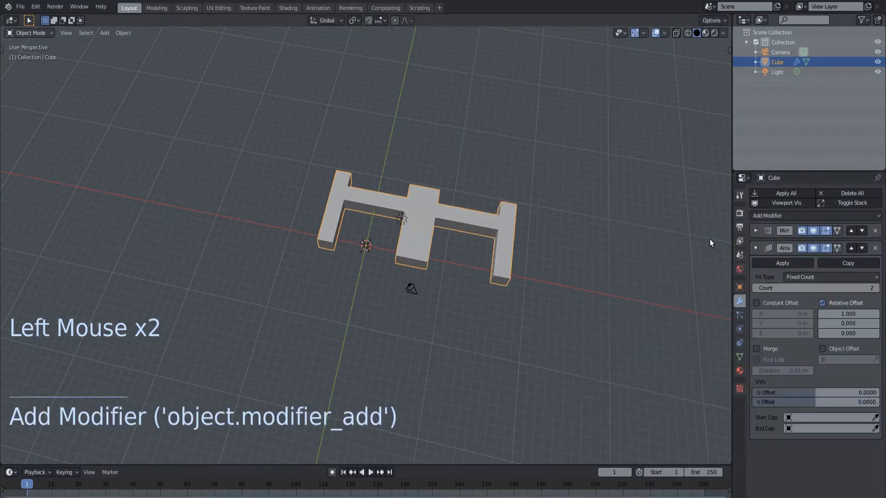
key(Return)
click(844, 324)
text(1)
key(Return)
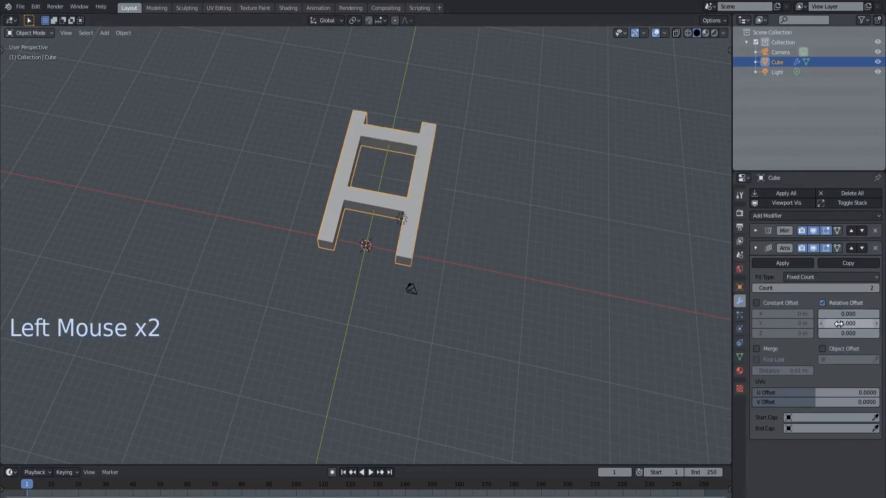
Raise the Array modifier's count to 20 to lengthen the ladder
click(875, 288)
click(875, 288)
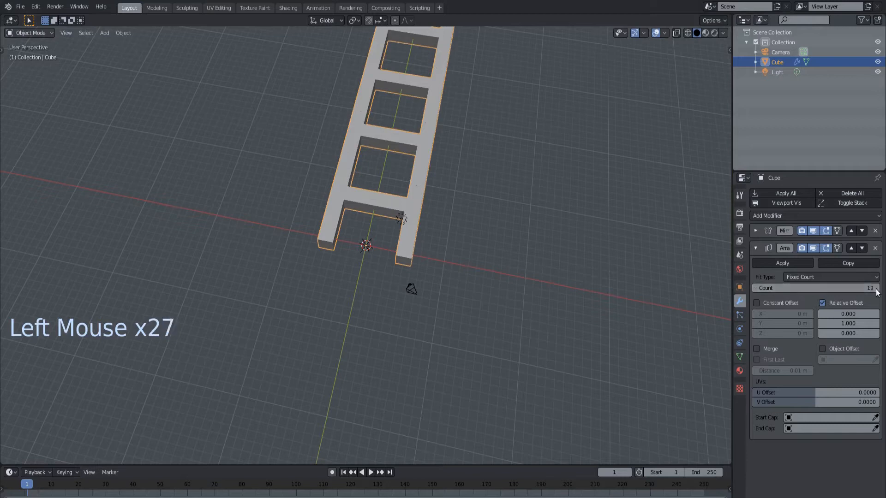
click(875, 288)
scroll(485, 183, down, 13)
scroll(486, 184, up, 4)
shift+middle_drag(486, 185, 465, 244)
scroll(467, 265, up, 4)
scroll(468, 245, down, 3)
Apply the Mirror and Array modifiers to the ladder
click(758, 232)
click(757, 232)
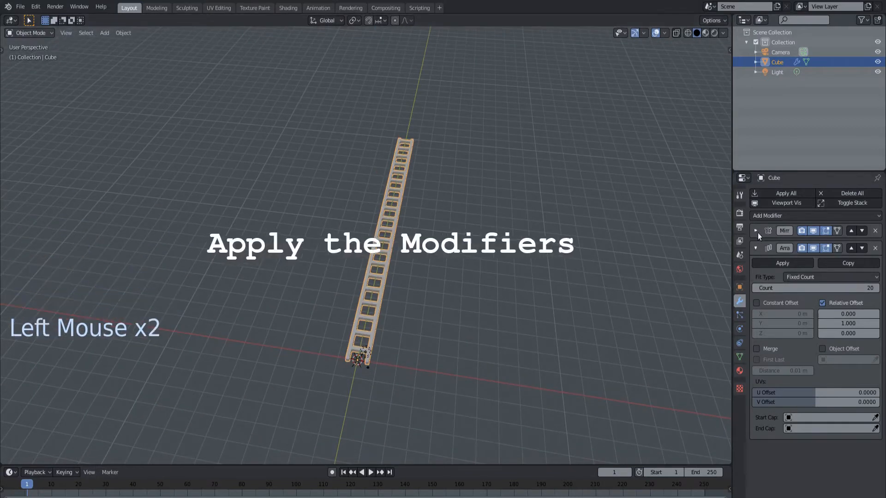
click(757, 233)
click(785, 246)
click(785, 247)
Set the ladder's origin to its geometry in Object Mode
key(Tab)
click(150, 32)
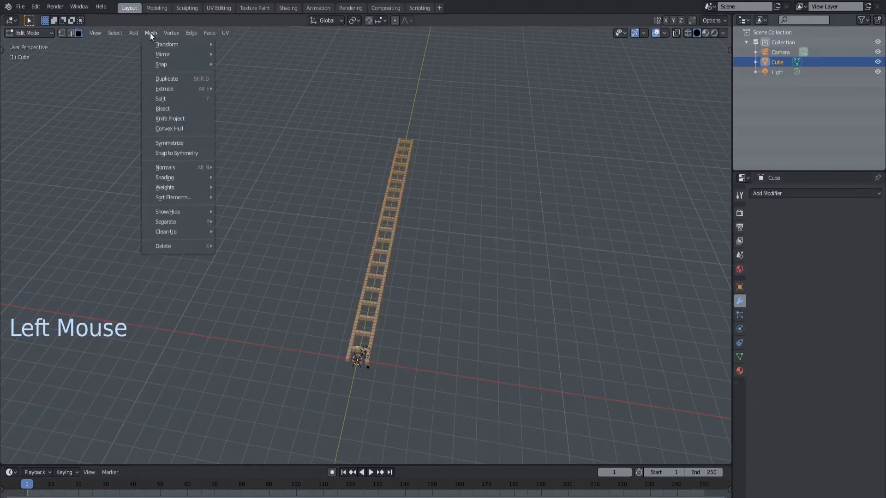
click(150, 32)
key(Tab)
click(123, 32)
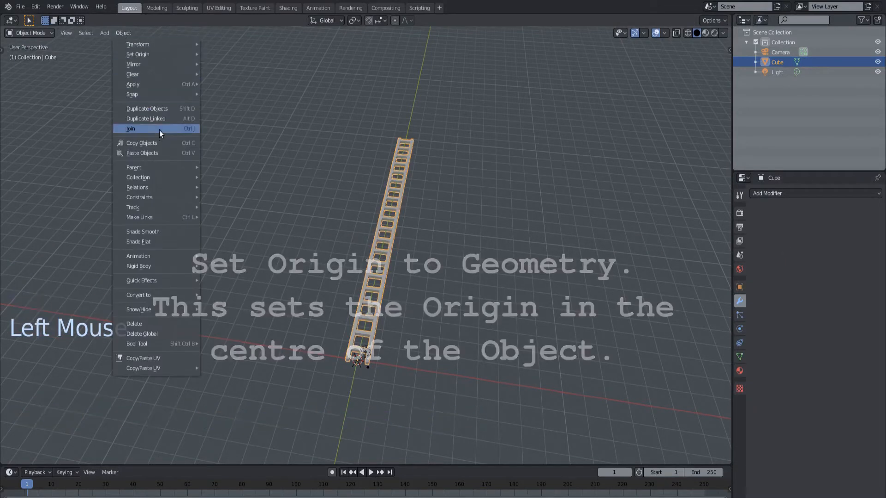
mouse_move(175, 55)
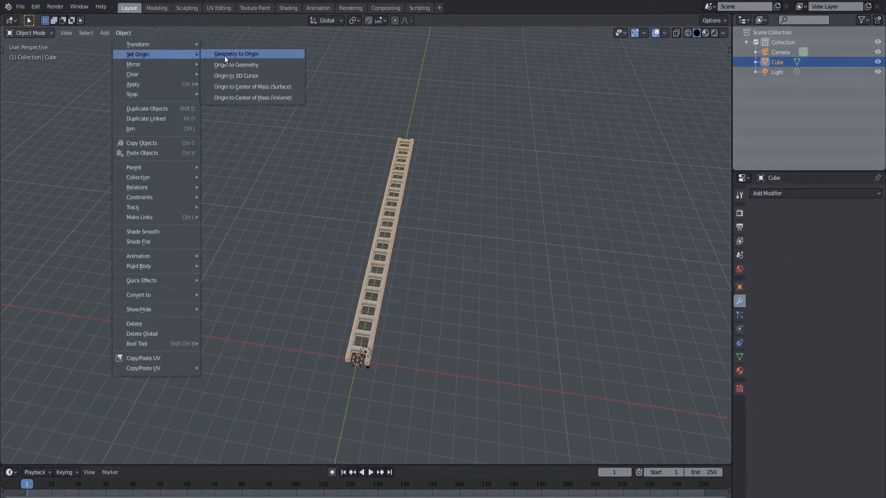
click(247, 65)
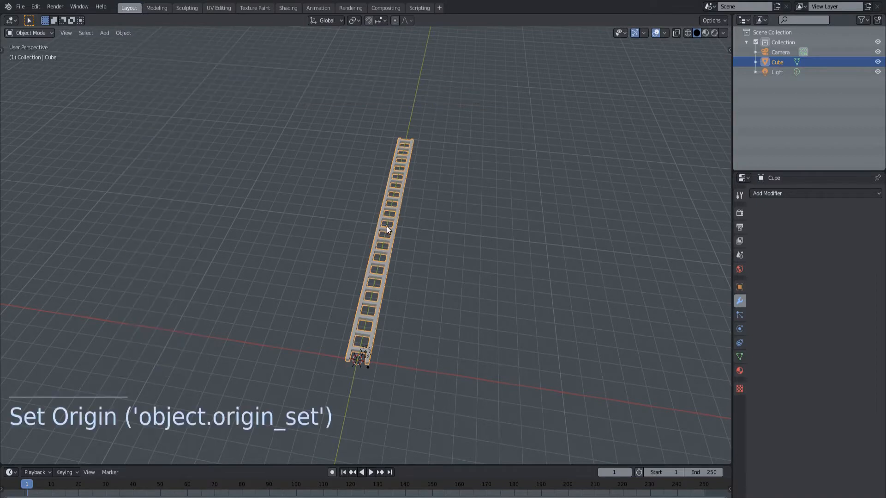
Add a Simple Deform modifier in Twist mode around the Y axis and adjust its angle to twist the ladder into a helix
click(868, 194)
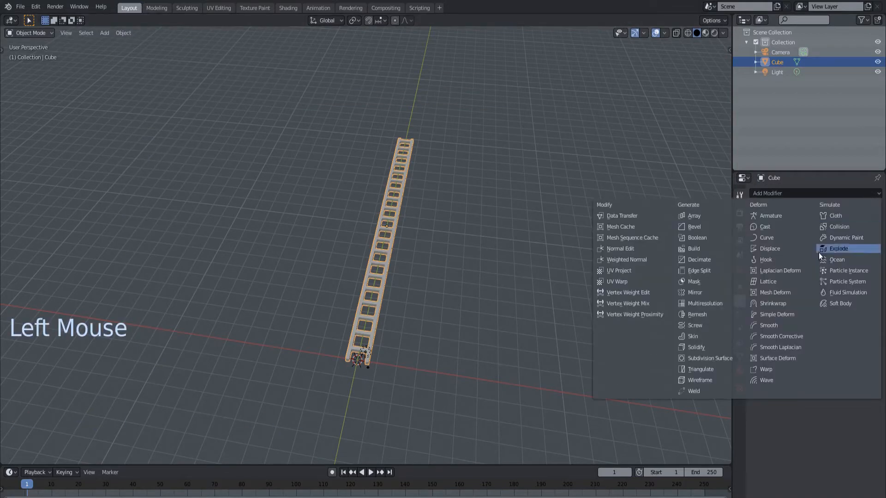
click(798, 315)
drag(830, 304, 878, 305)
click(788, 313)
click(784, 341)
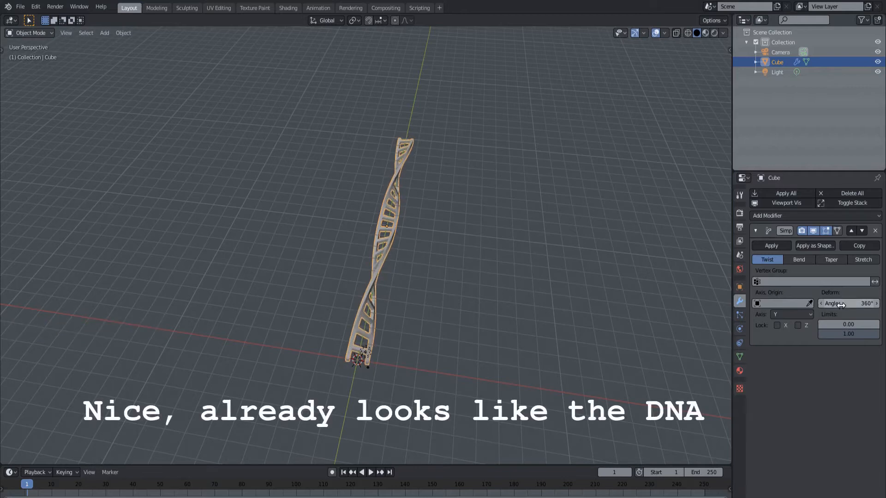
click(840, 305)
key(Return)
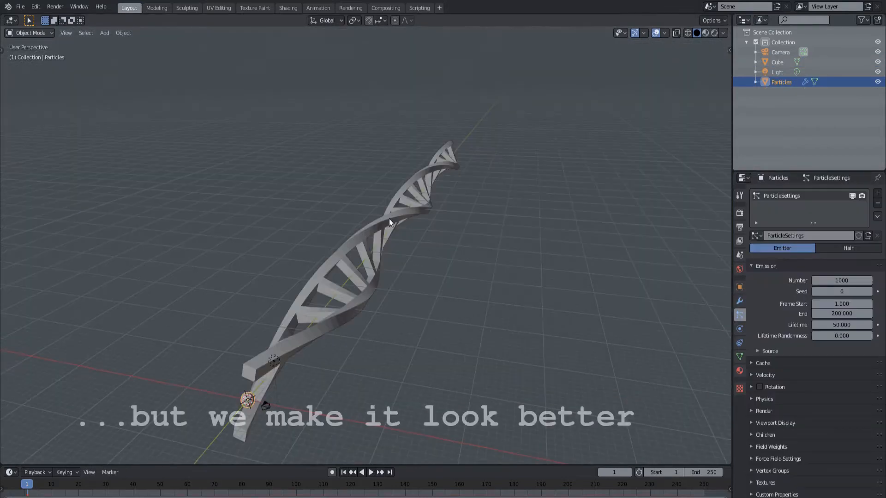
Select the helix and set its particle emission End frame to 2
click(387, 220)
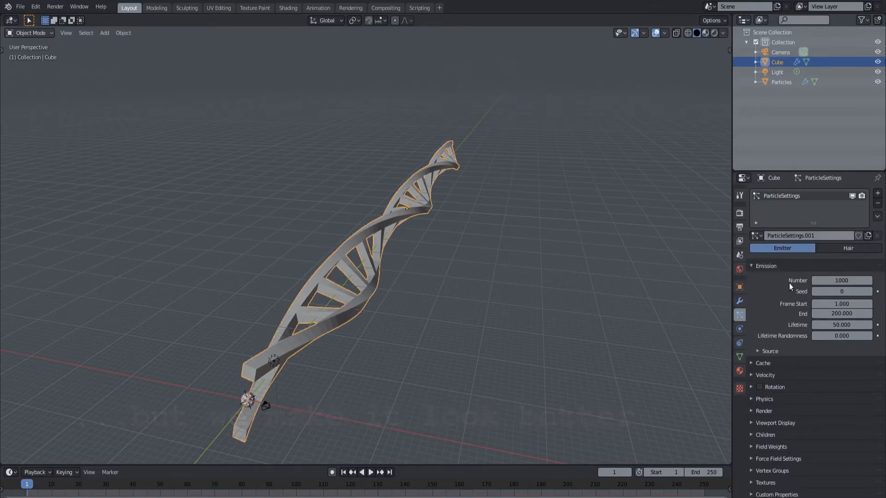
click(838, 313)
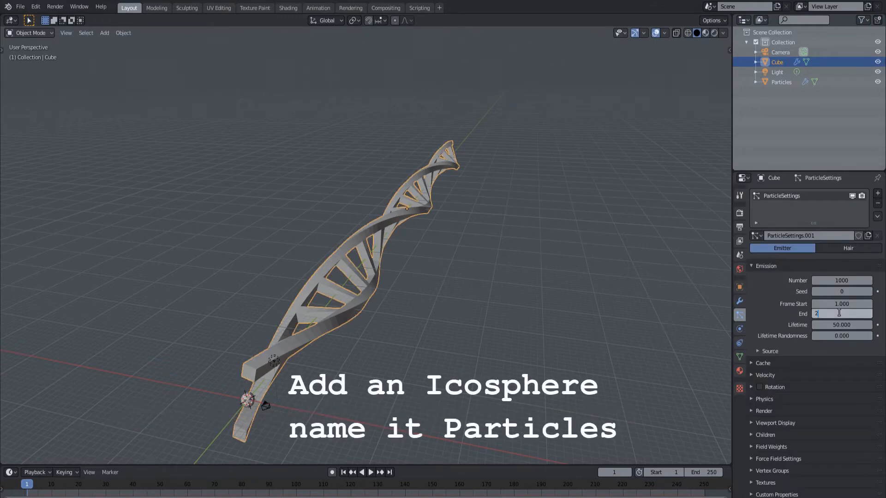
key(Return)
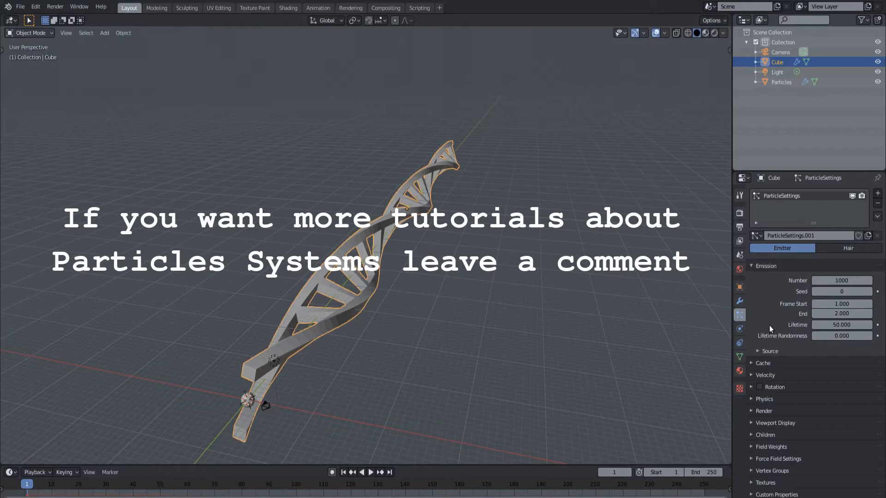
Set the helix's particles to render as Object
click(750, 266)
click(749, 276)
click(836, 293)
click(824, 332)
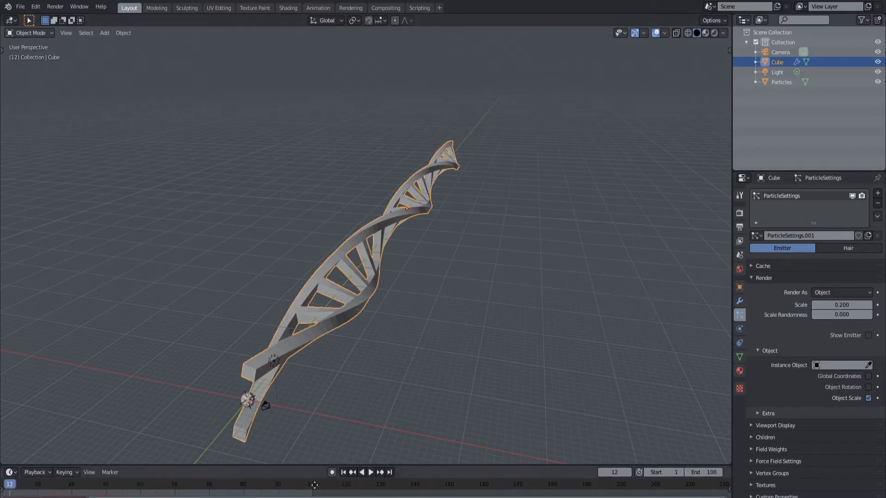
Preview the animation from the first frame and set Particles as the particle system's instance object
key(Home)
key(space)
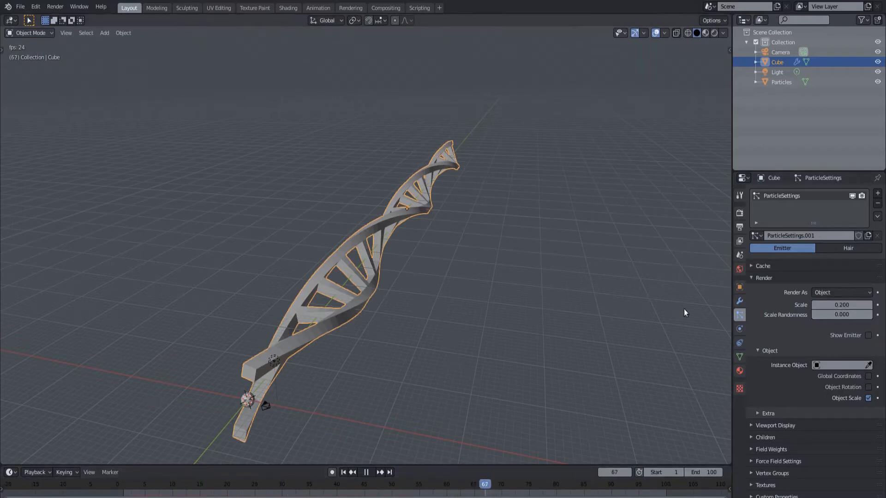
click(347, 472)
click(839, 365)
click(808, 409)
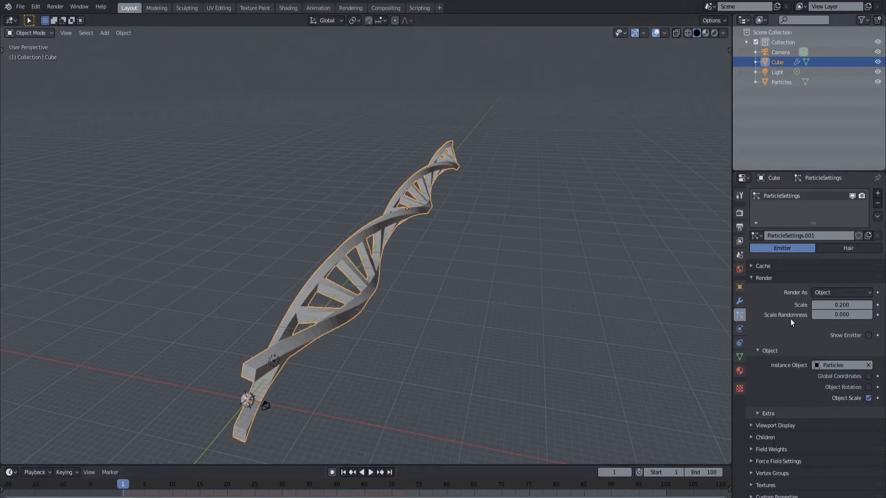
Turn off Show Emitter in the particle system's viewport display settings to hide the helix mesh
click(751, 278)
click(752, 288)
click(851, 305)
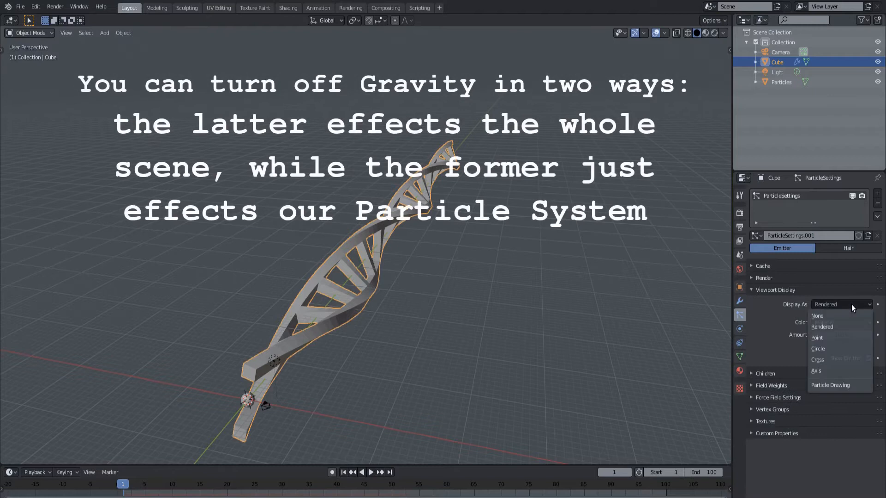
click(851, 304)
click(868, 358)
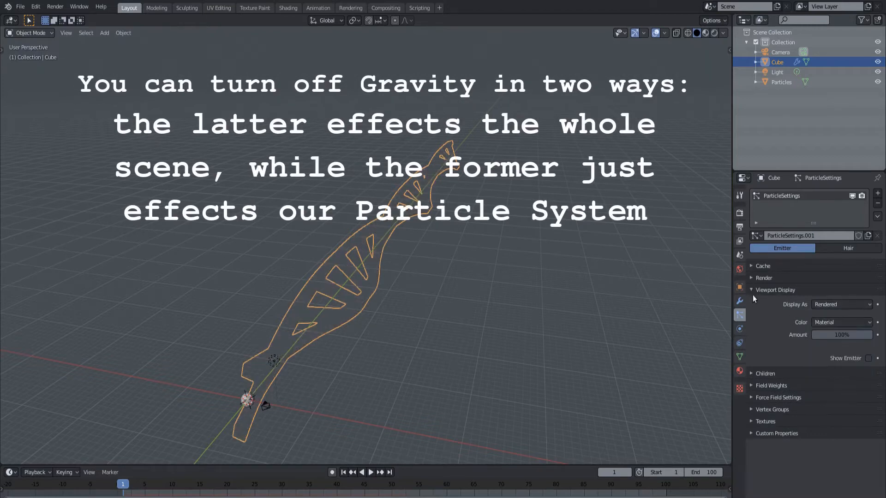
click(752, 290)
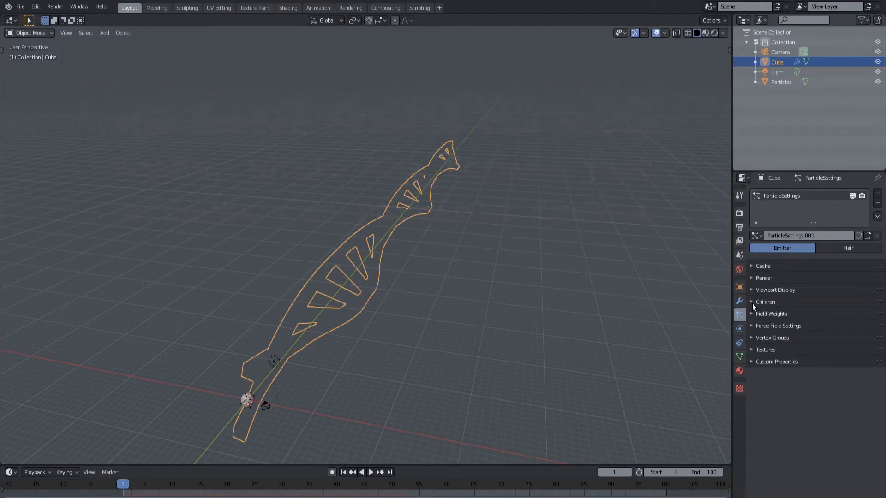
Set the Gravity field weight of the helix's particle system to 0
click(752, 303)
click(752, 302)
click(751, 313)
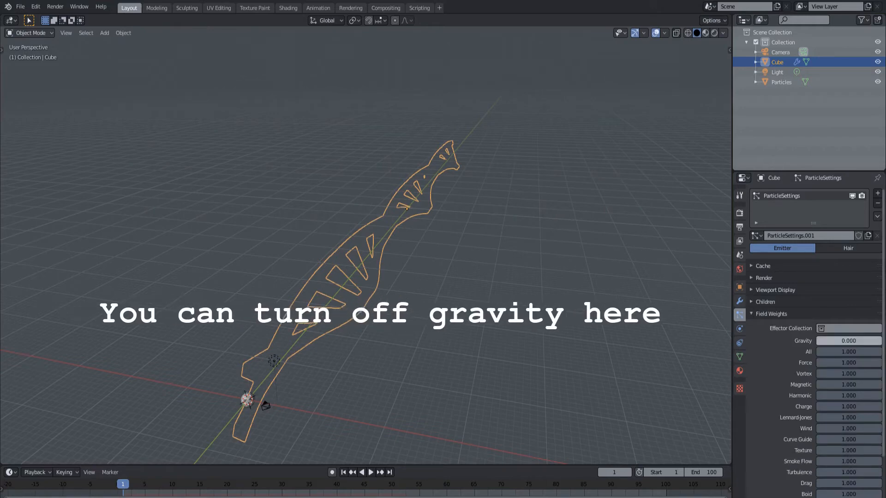
Turn off gravity for the whole scene
click(740, 254)
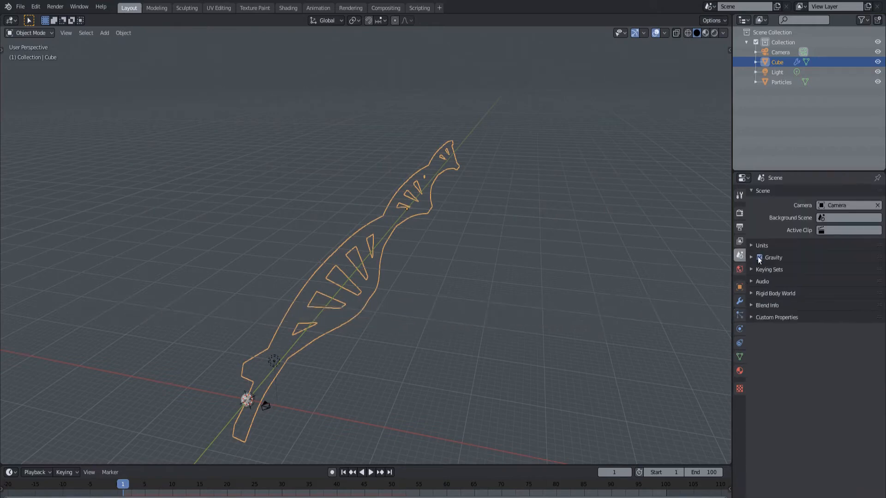
click(759, 257)
click(753, 255)
Turn off Disk Cache for the helix's particle system and open its Emission settings
click(739, 315)
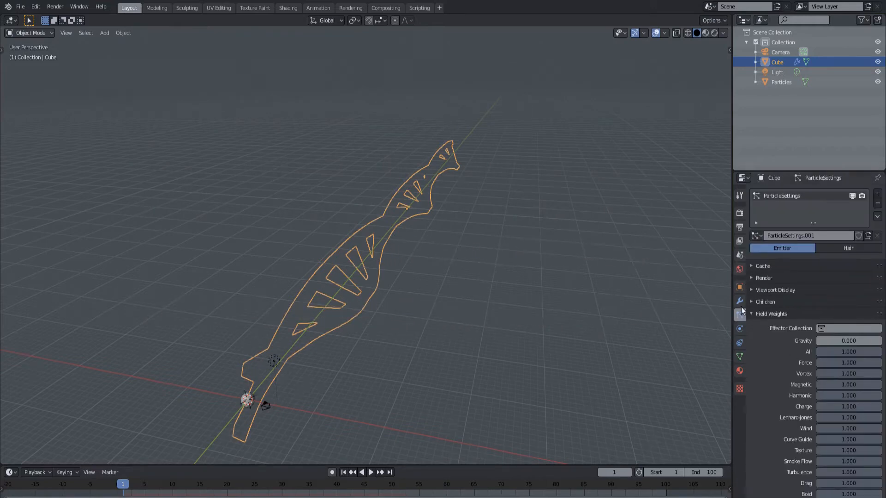
click(752, 314)
click(750, 267)
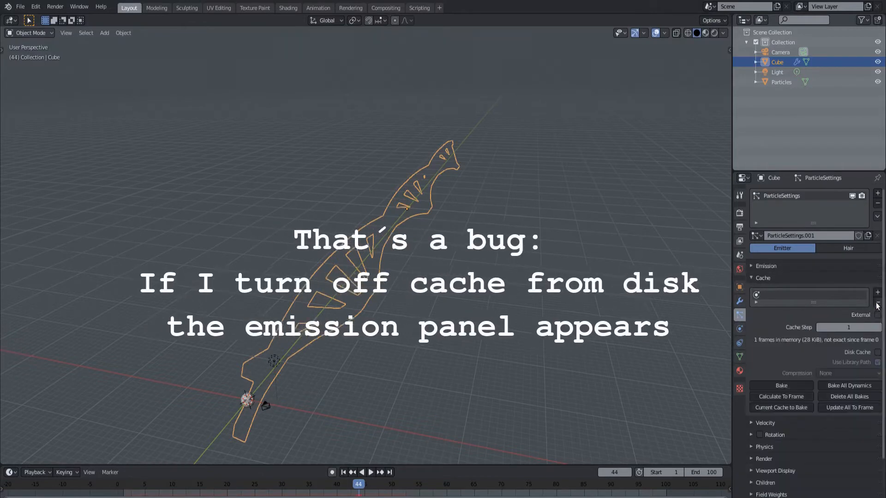
click(750, 266)
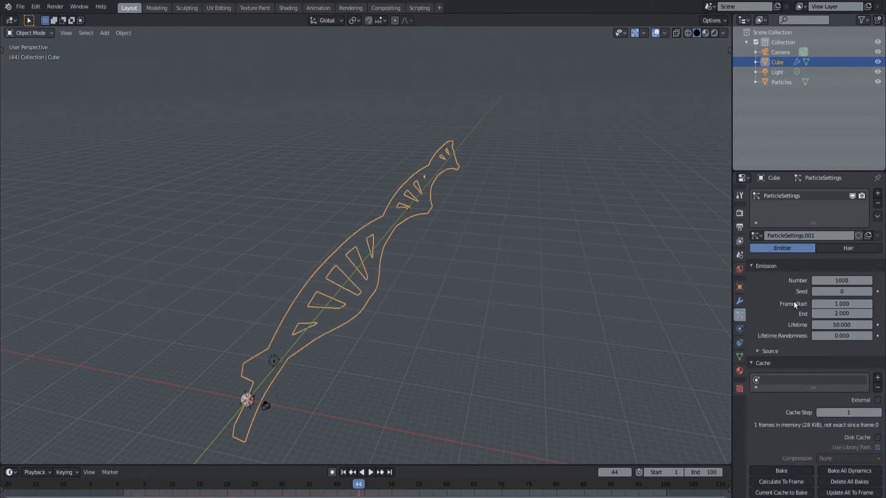
Preview the particle animation from the first frame and inspect the particles on the helix up close
key(shift+Left)
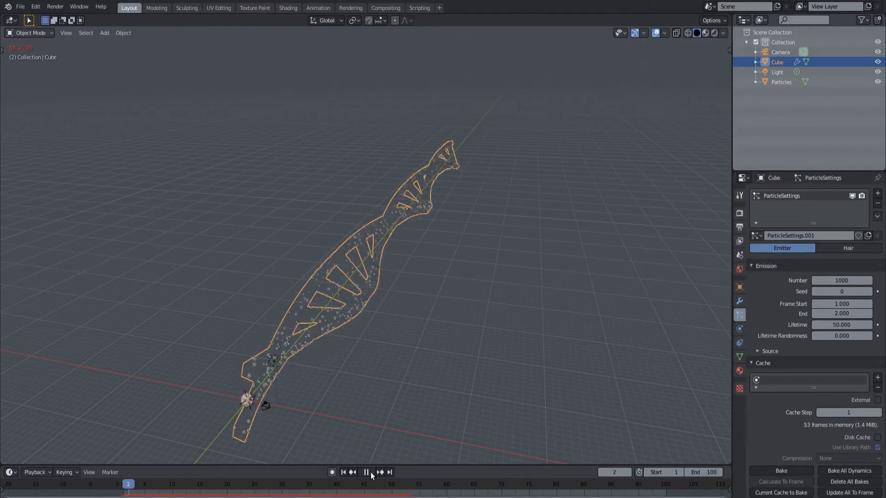
click(371, 472)
scroll(347, 291, up, 5)
scroll(347, 296, down, 1)
mouse_move(347, 297)
middle_down()
mouse_move(319, 275)
mouse_move(358, 283)
middle_up()
Set the particles to emit from the helix's volume with a jittering amount of 0.25
click(756, 352)
click(846, 366)
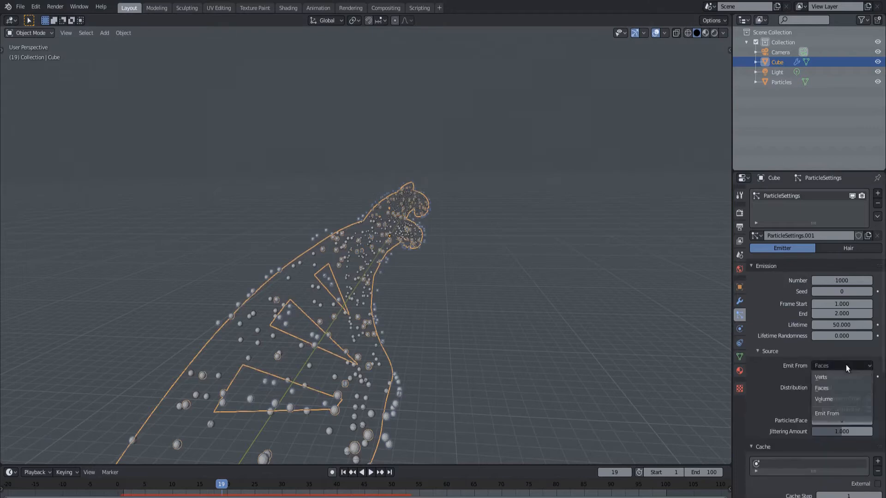
click(840, 400)
scroll(796, 378, down, 3)
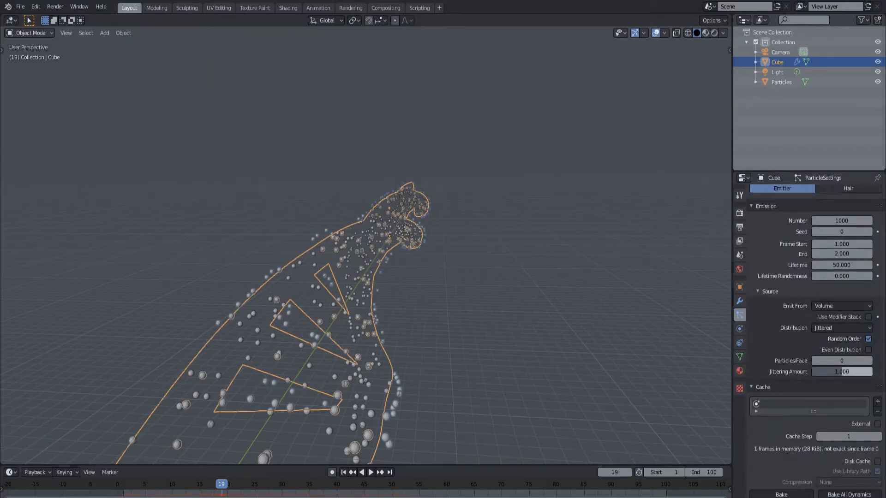
click(818, 372)
text(0.25)
Switch the particle physics type to Fluid with viscosity 5, Brownian force 5, and drag and damp of 1
scroll(794, 348, down, 5)
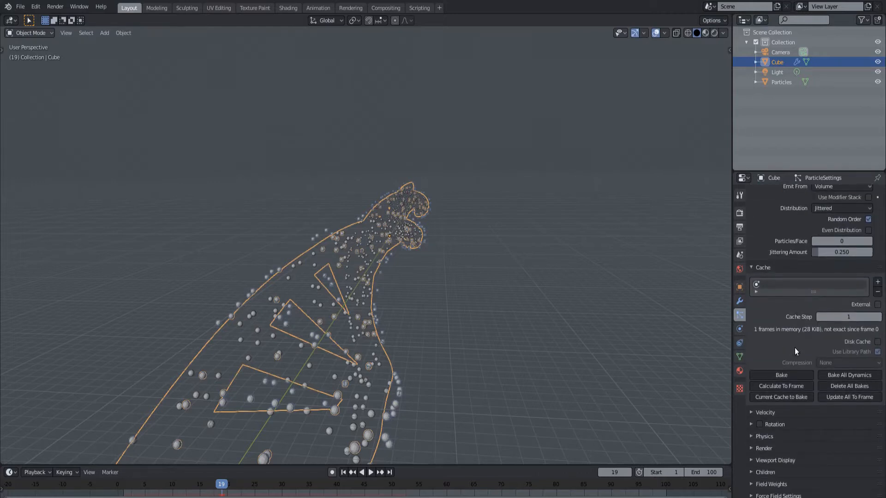
click(749, 268)
click(756, 399)
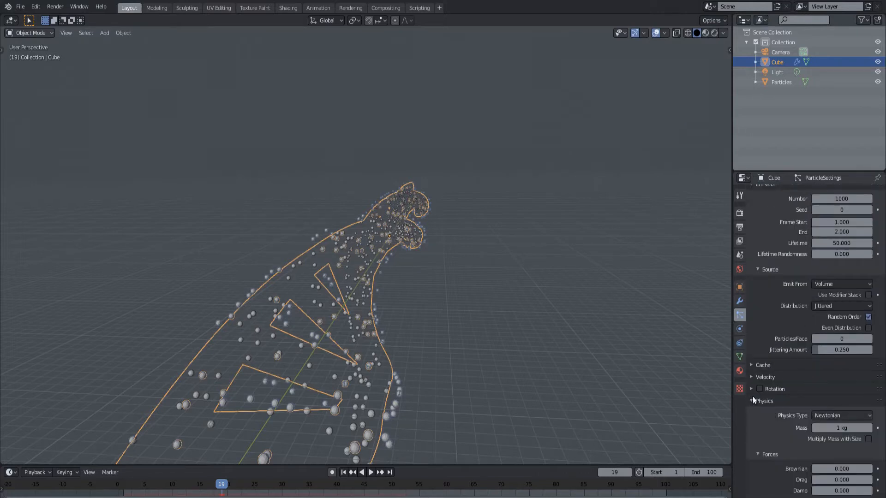
scroll(783, 385, down, 4)
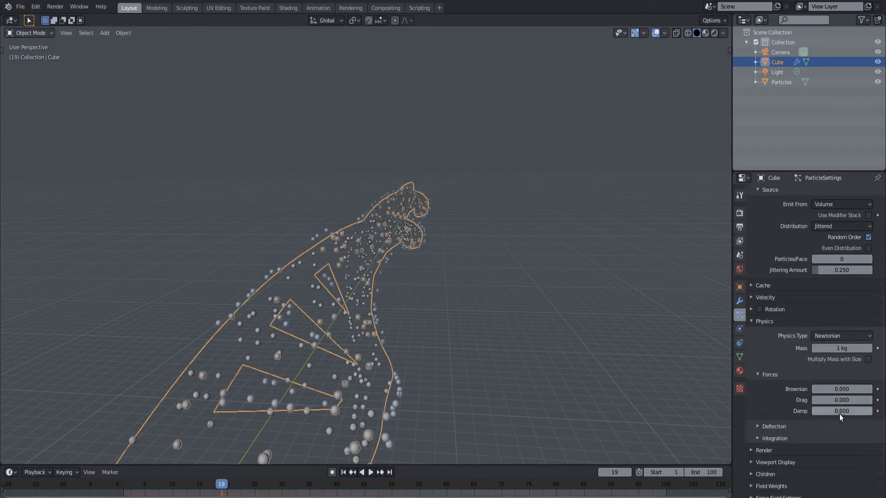
text(5)
key(Return)
scroll(837, 392, down, 2)
click(837, 299)
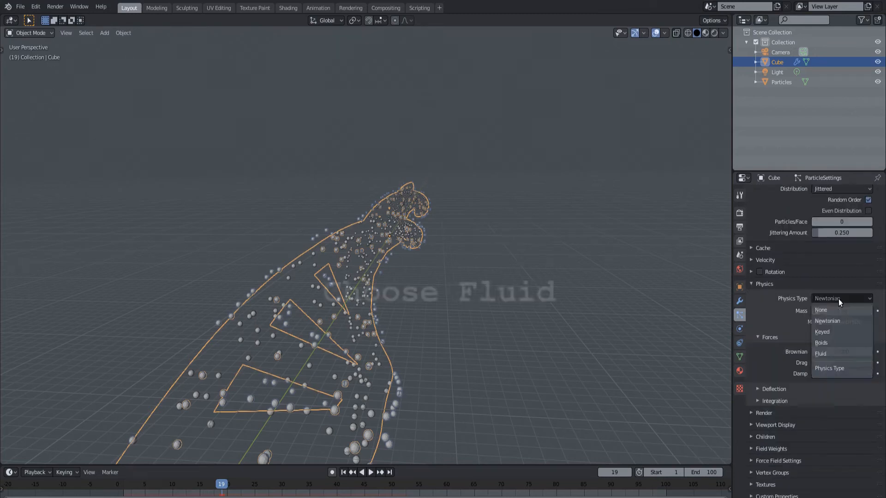
click(840, 352)
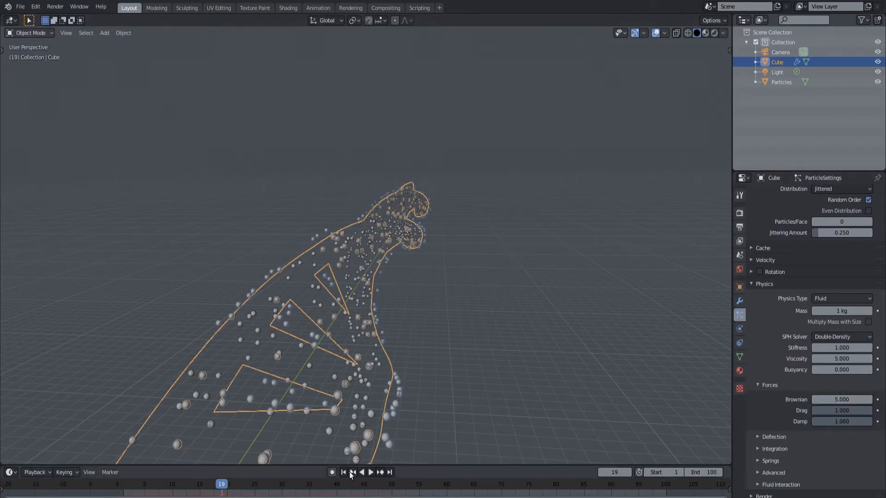
Preview the fluid particles, set Viscosity and Brownian to 2, and replay the animation from the first frame
click(371, 472)
click(372, 475)
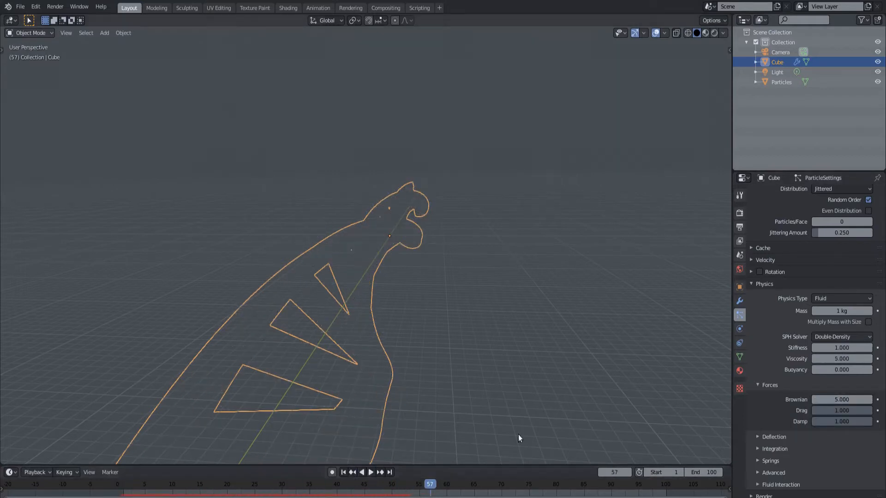
click(344, 473)
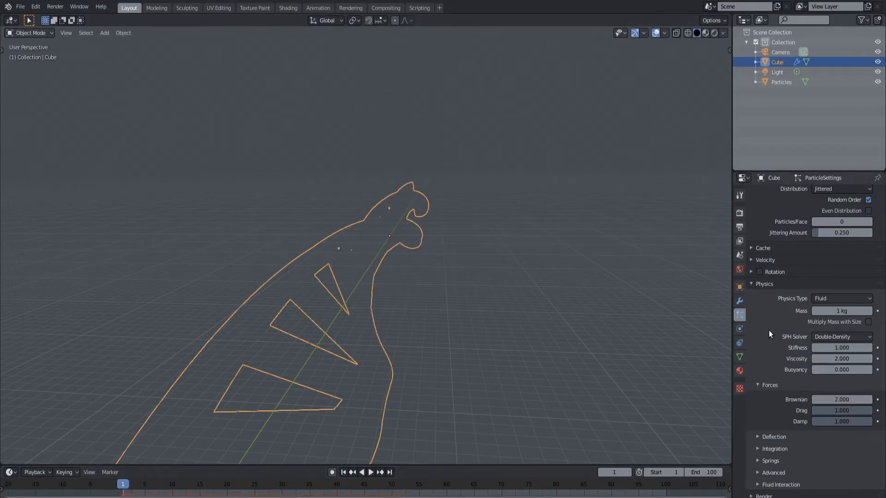
key(space)
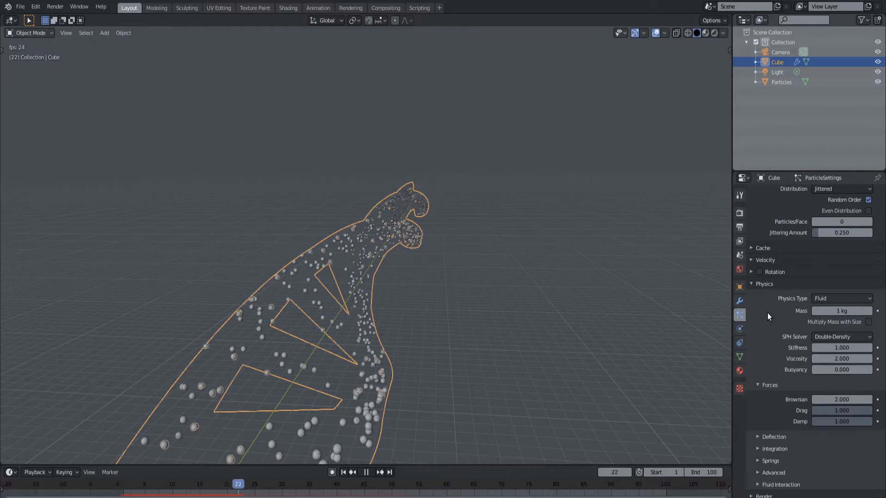
Set the number of emitted particles to 10000 and their render scale to 0.45
scroll(776, 298, up, 10)
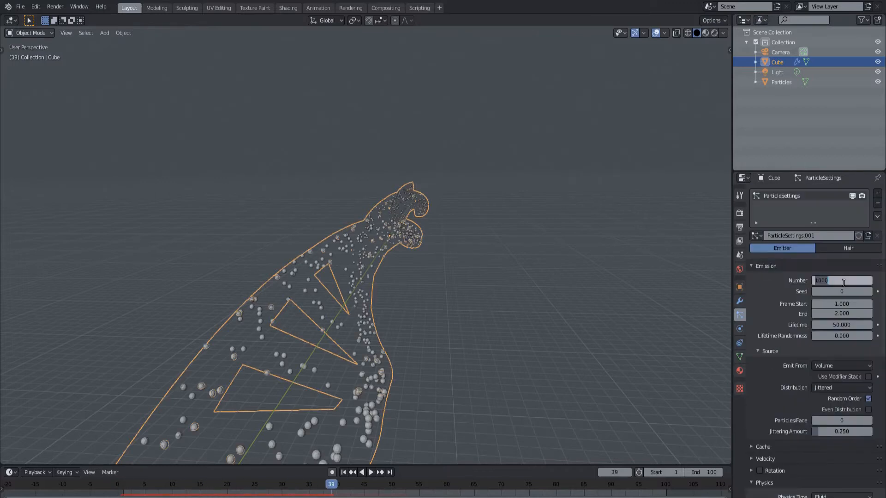
key(Return)
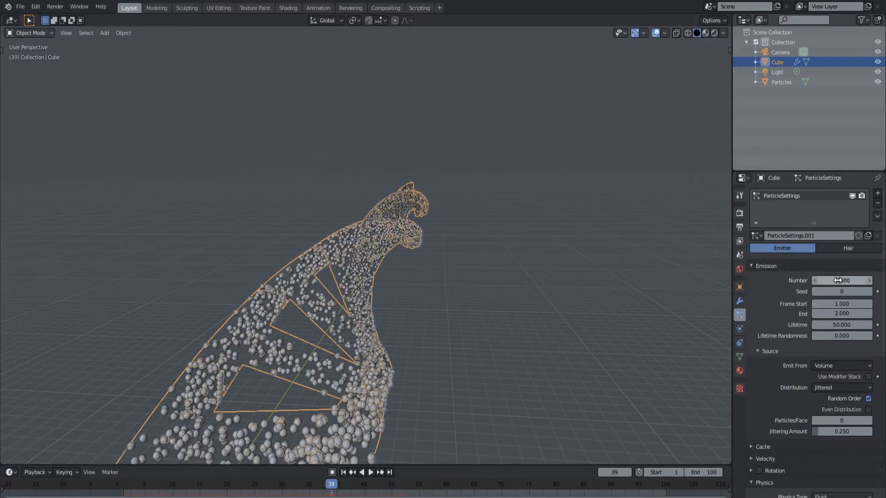
scroll(779, 283, down, 12)
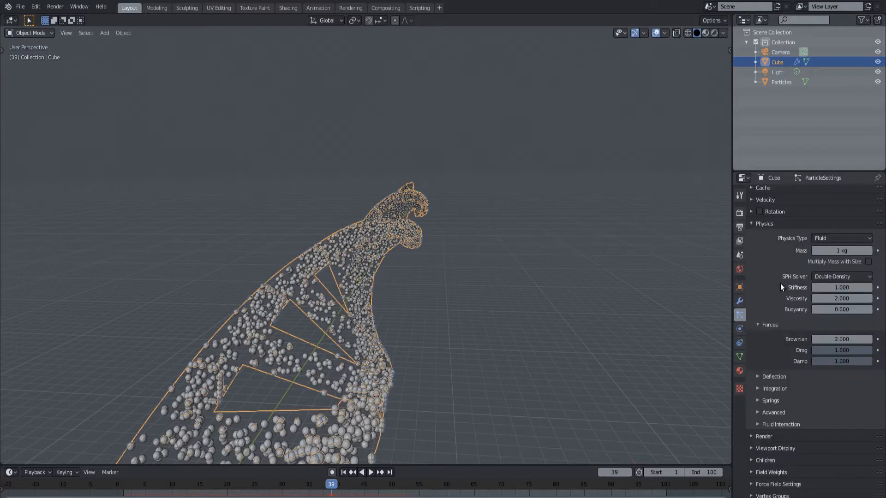
click(764, 413)
scroll(792, 400, down, 5)
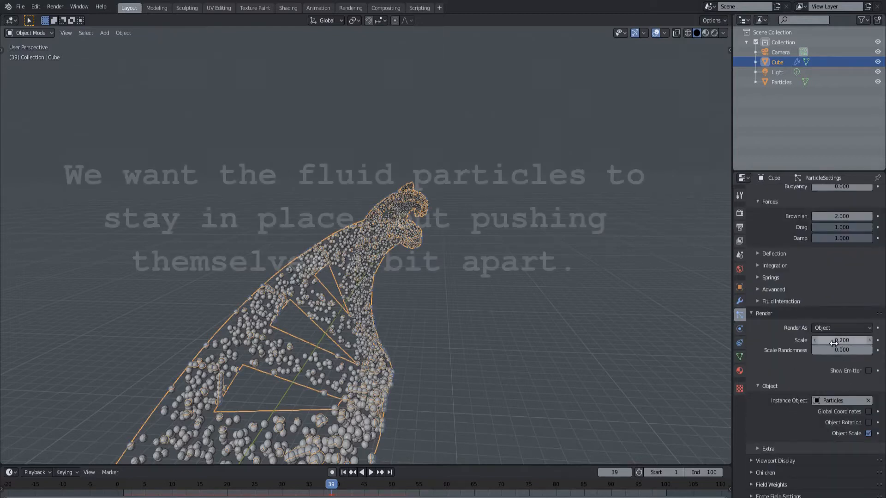
mouse_move(833, 343)
mouse_down()
mouse_move(844, 342)
mouse_move(833, 342)
mouse_up()
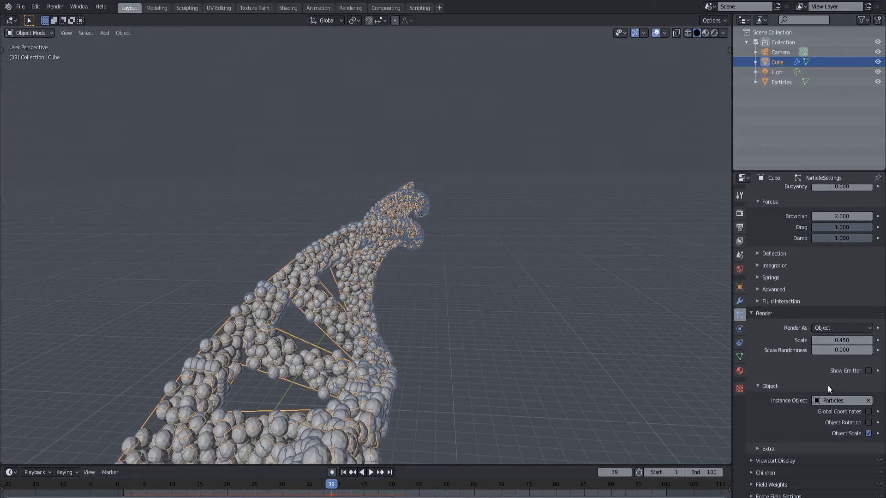
Open the Advanced fluid settings and play the animation to examine how the particles spread
click(758, 290)
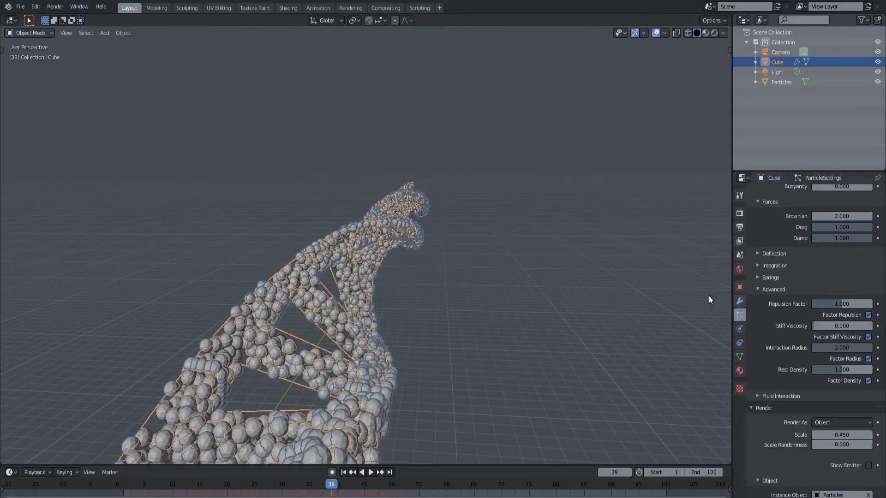
click(370, 472)
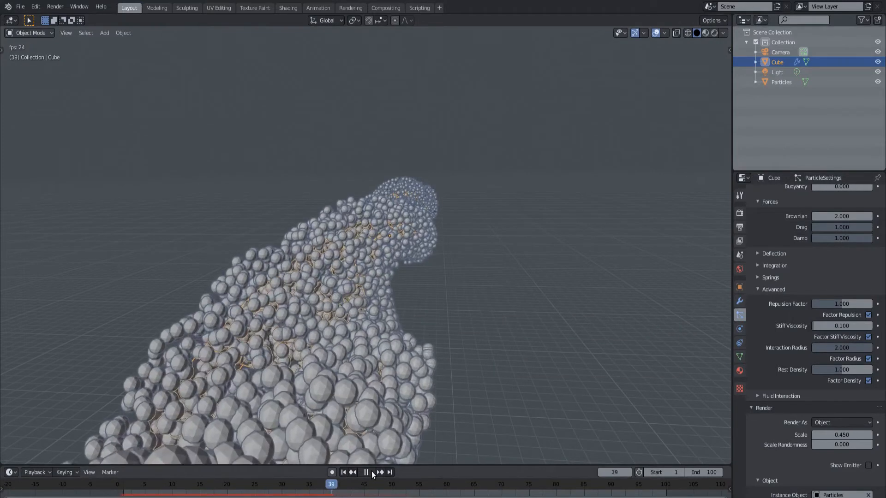
middle_drag(388, 301, 364, 305)
key(space)
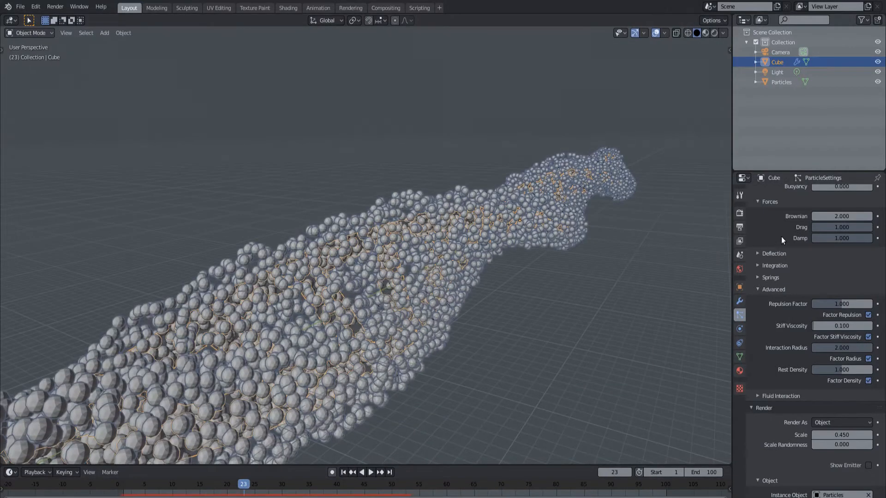
Set the particles' lifetime to 100 frames and the emission end frame to 5
scroll(809, 252, up, 15)
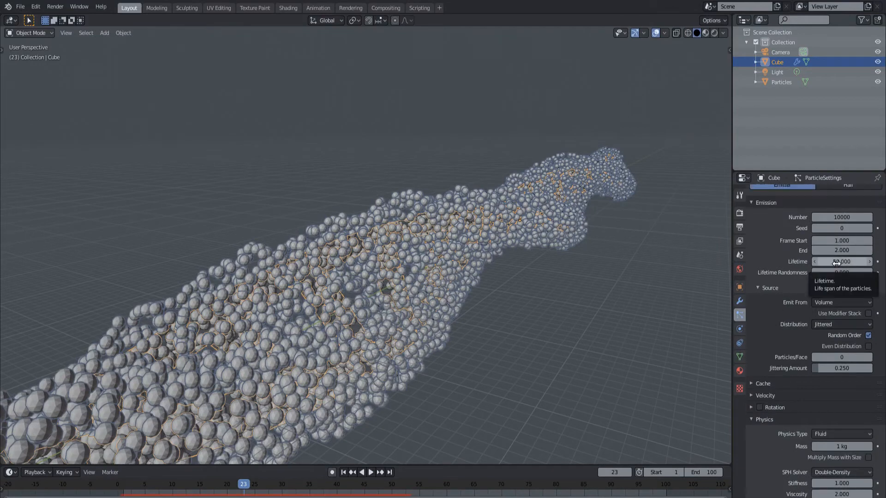
click(836, 261)
text(100)
key(Return)
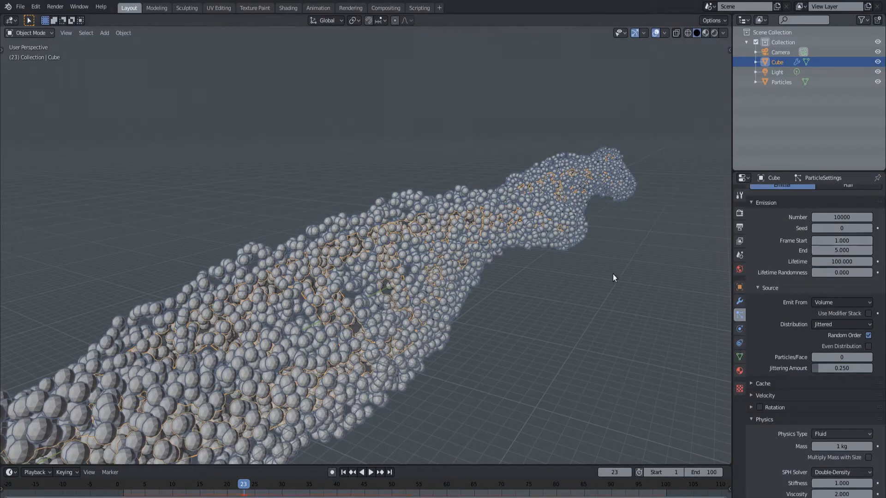
Play the animation to check the particles over their extended lifetime
key(space)
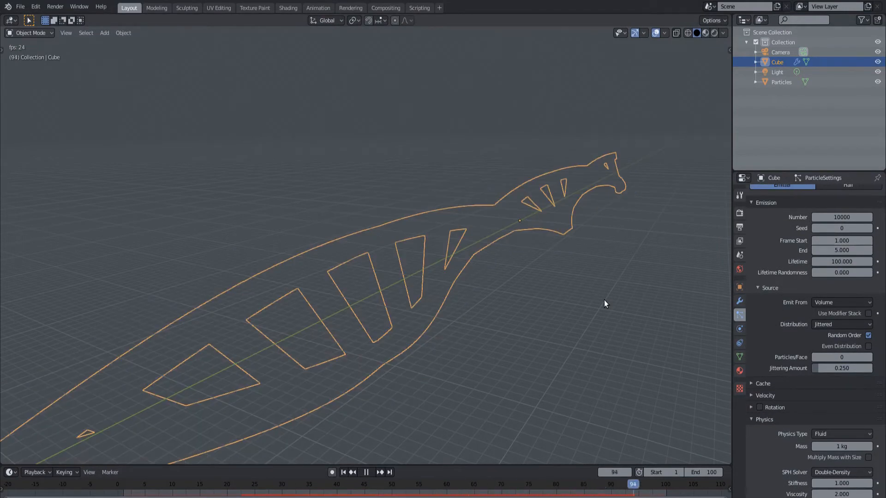
middle_drag(373, 287, 384, 309)
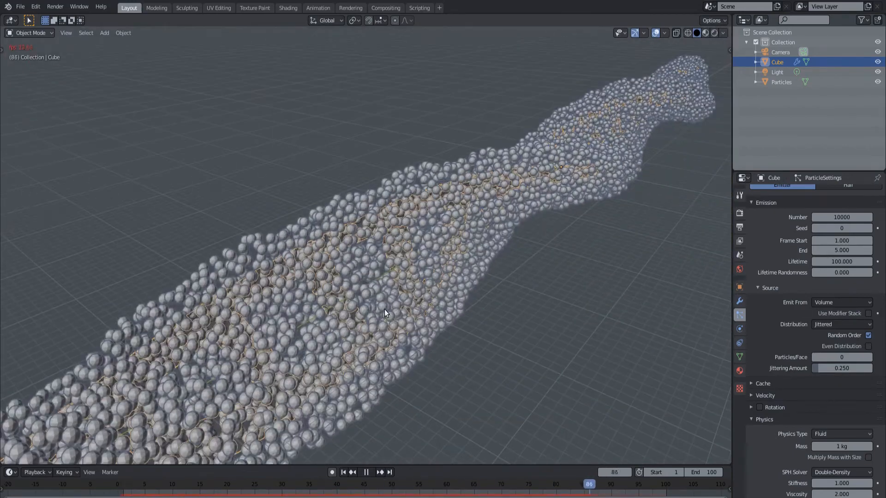
key(space)
Set the fluid's Interaction Radius to 0.254 and its Stiff Viscosity to 1.682
scroll(775, 292, down, 4)
scroll(781, 289, down, 10)
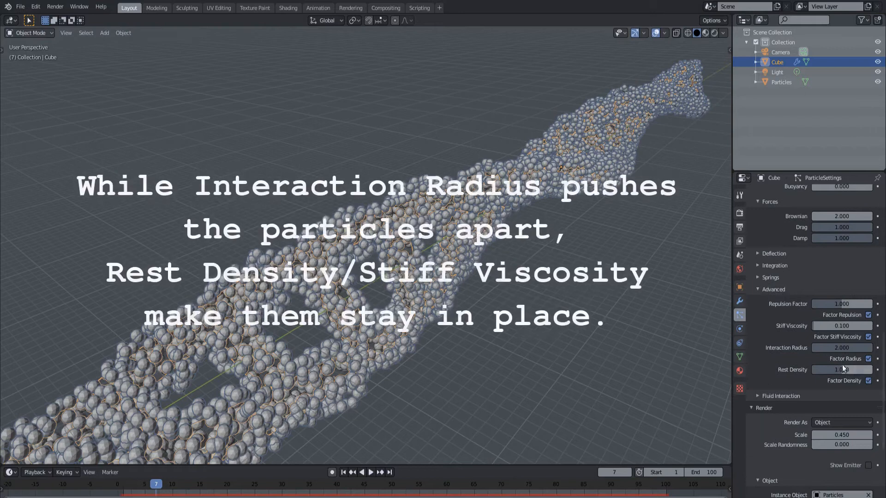
drag(842, 349, 789, 349)
drag(832, 326, 862, 326)
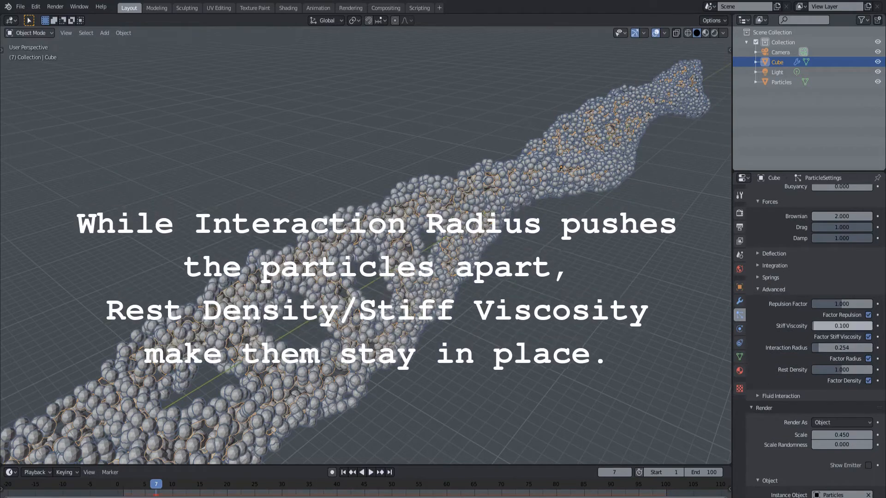
Replay the animation from the first frame to check the helix shape with nothing selected
click(344, 472)
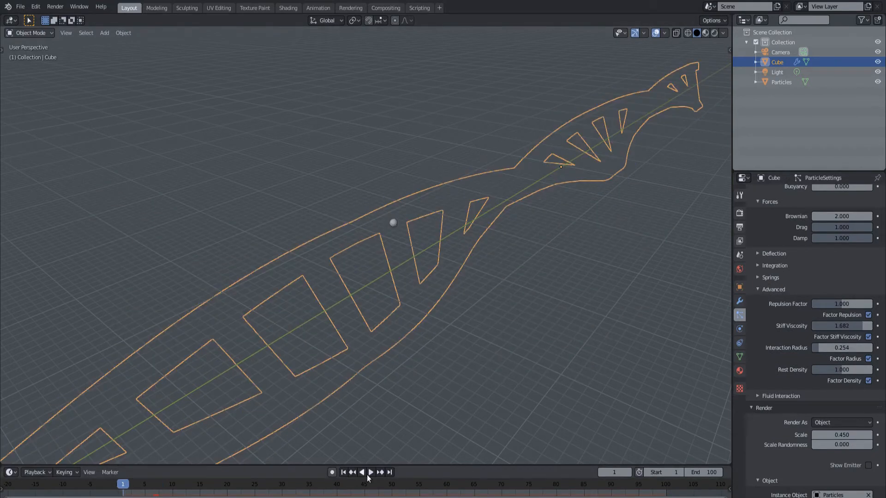
click(371, 472)
middle_drag(333, 340, 333, 321)
key(alt+a)
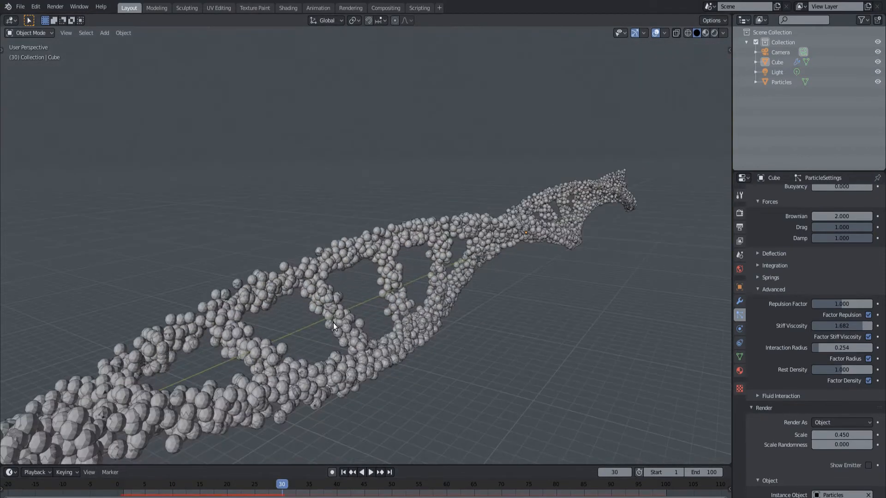
Apply smooth shading to the Particles icosphere used as the instance object
scroll(333, 323, down, 6)
click(171, 337)
right_click(171, 336)
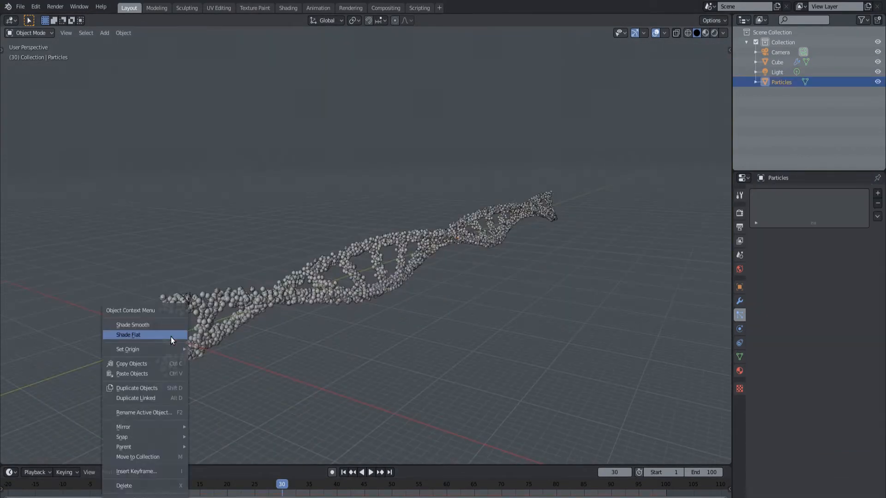
click(171, 337)
Play the animation, reselect the helix and turn off the viewport overlays
scroll(391, 306, up, 5)
key(space)
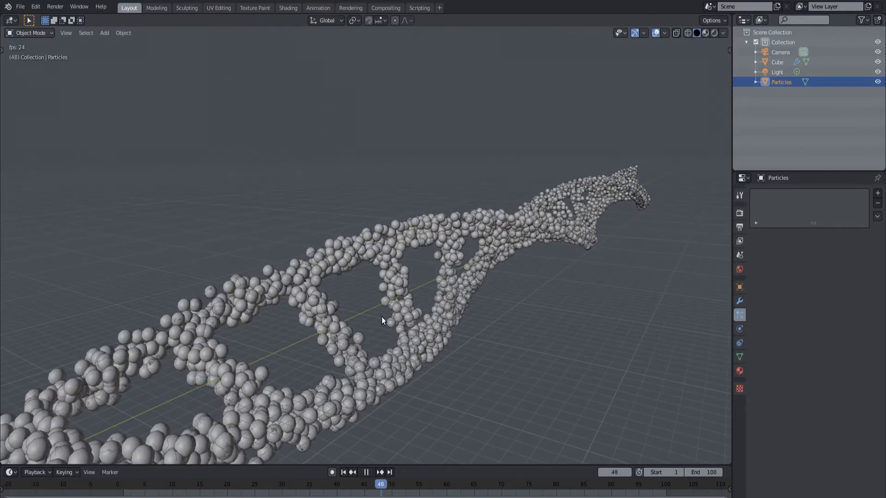
click(477, 311)
click(655, 33)
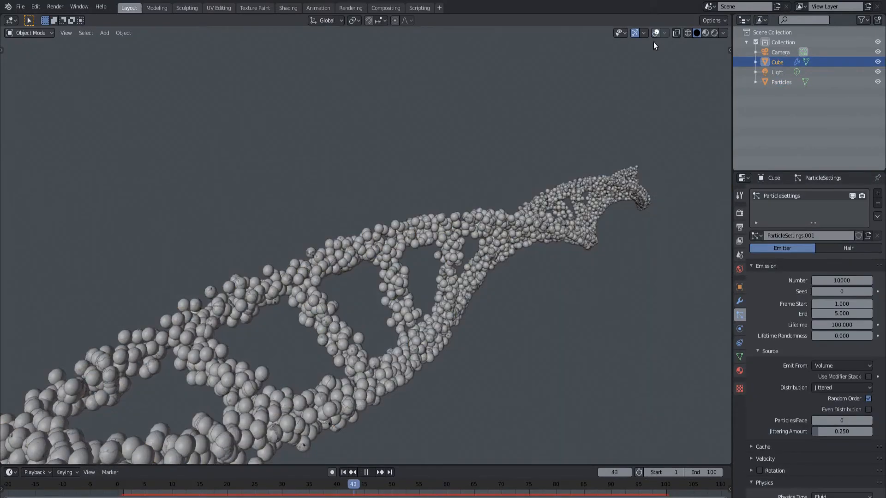
Set the fluid particles' Buoyancy to 1.000 and their Interaction Radius to 0.5
scroll(775, 314, down, 10)
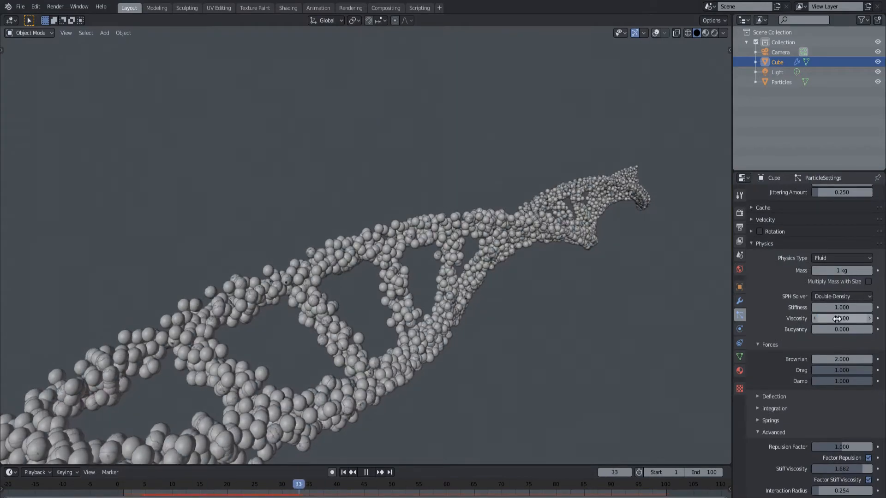
drag(836, 327, 872, 326)
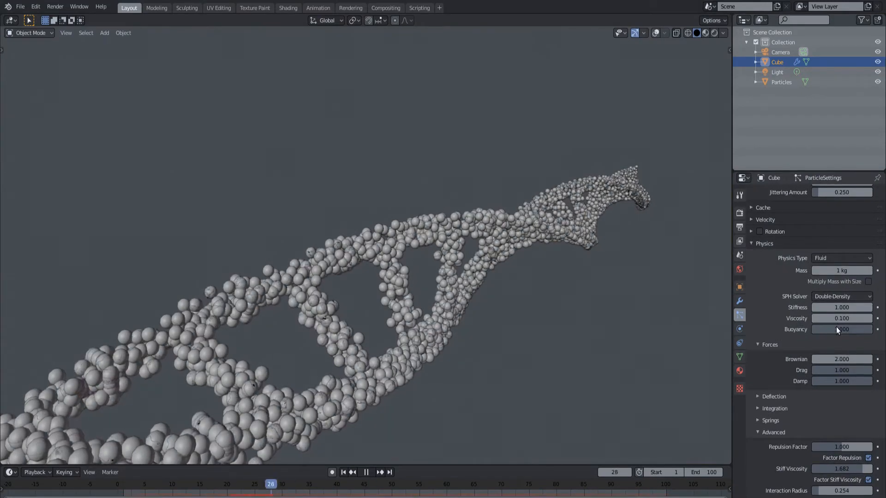
scroll(828, 349, down, 6)
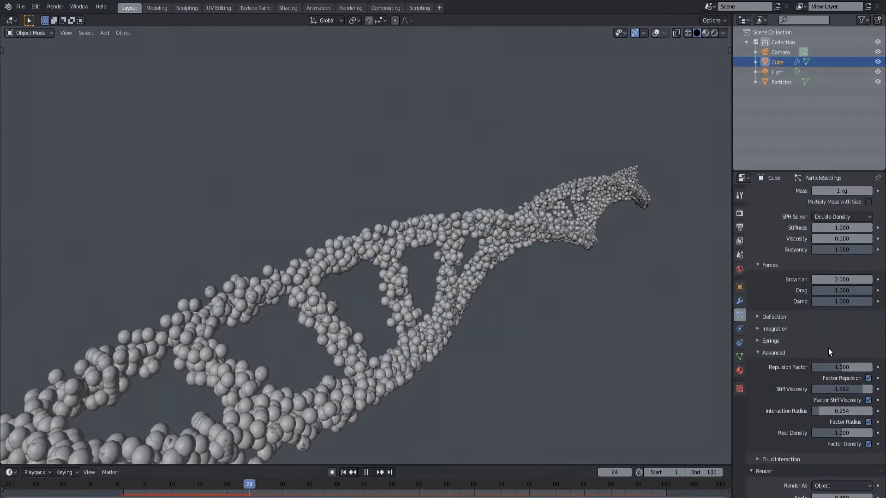
double_click(832, 372)
text(0.5)
key(Return)
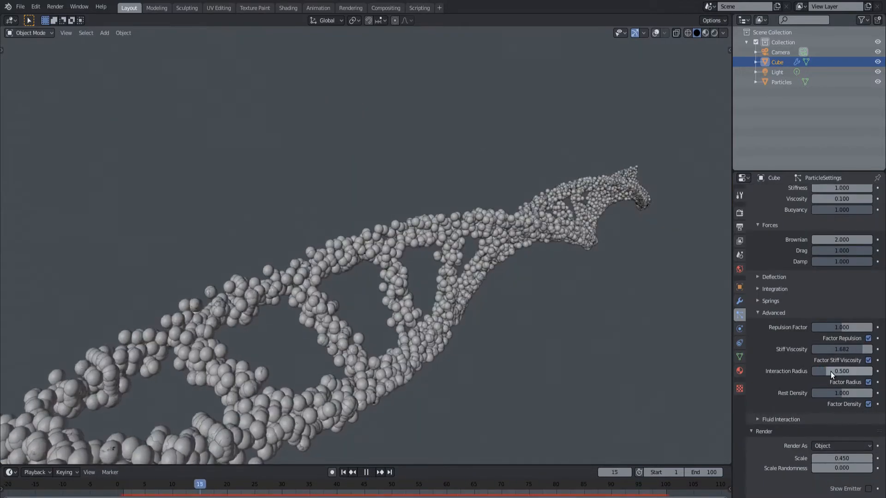
Try an Interaction Radius of 0.1 for the fluid particles and return it to 0.5
double_click(830, 372)
text(0.1)
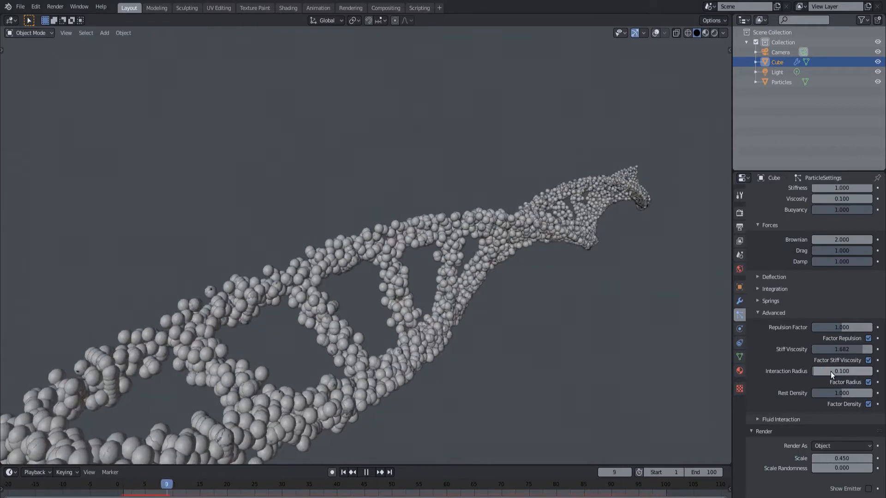
key(BackSpace)
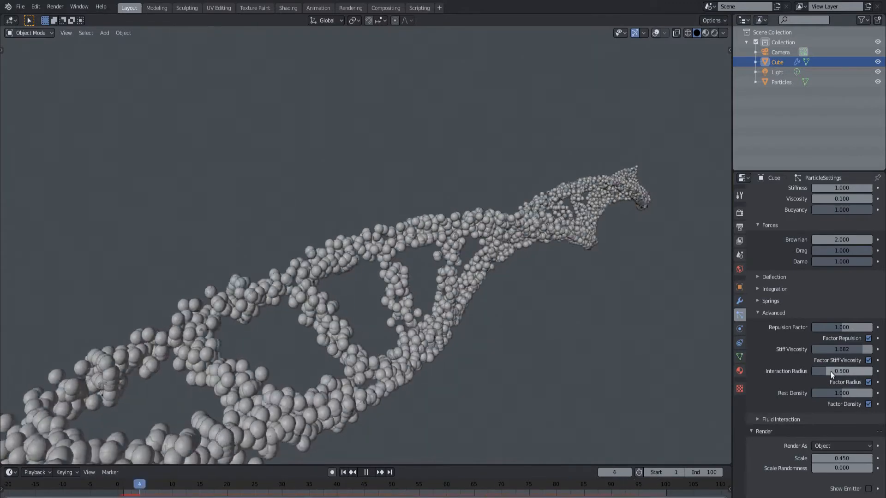
Set the fluid's Rest Density to 0 and its Interaction Radius to 0.8, and restart the playback
double_click(838, 393)
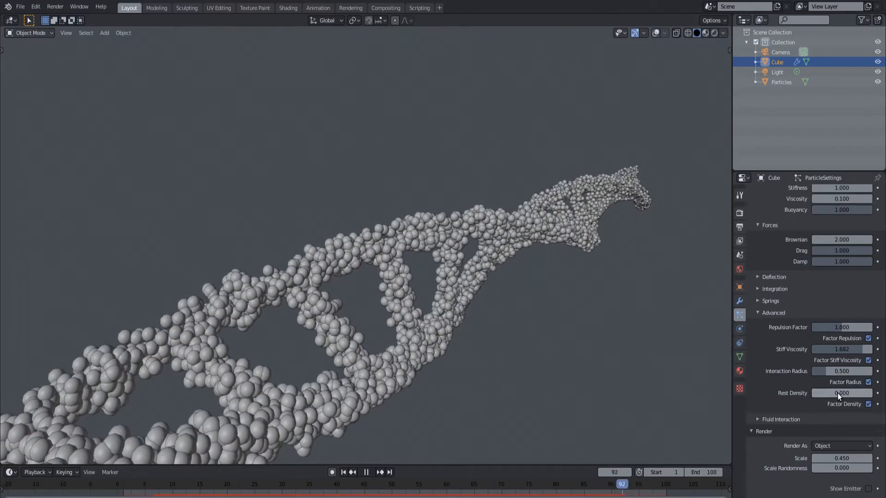
key(BackSpace)
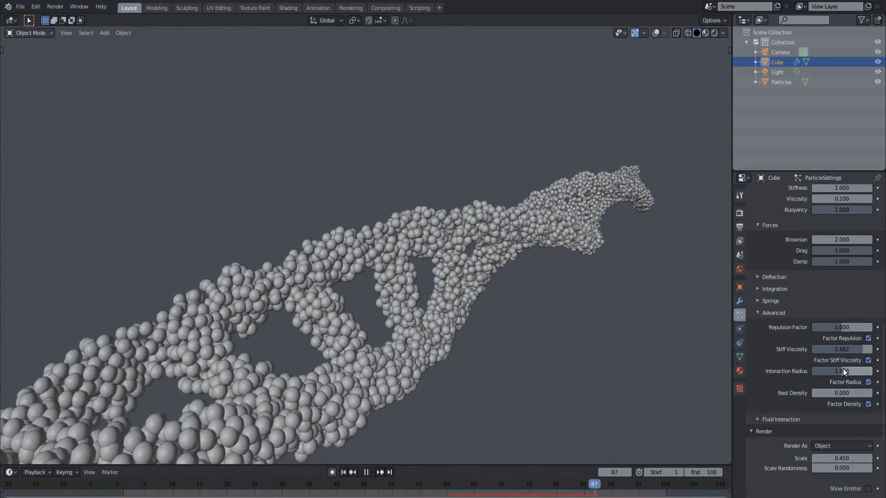
key(ctrl+z)
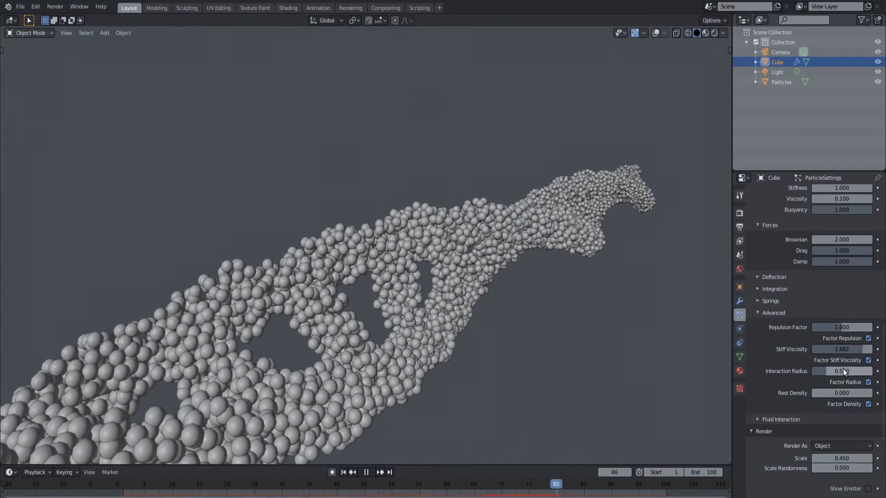
key(Return)
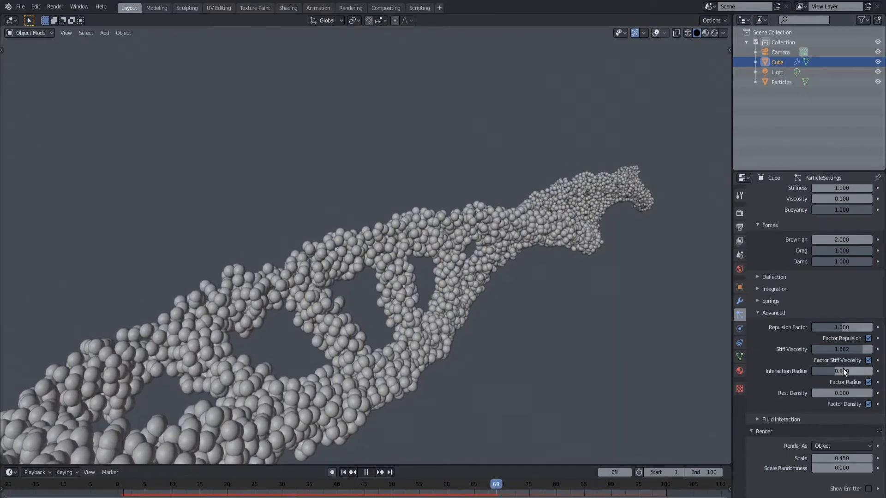
key(space)
key(space)
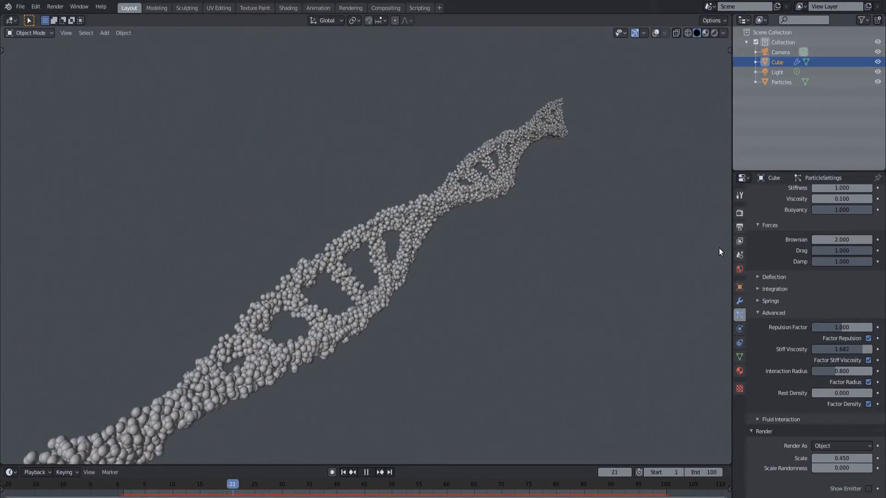
Open the World settings, stop the playback and display the helix in Rendered shading
click(739, 269)
click(706, 33)
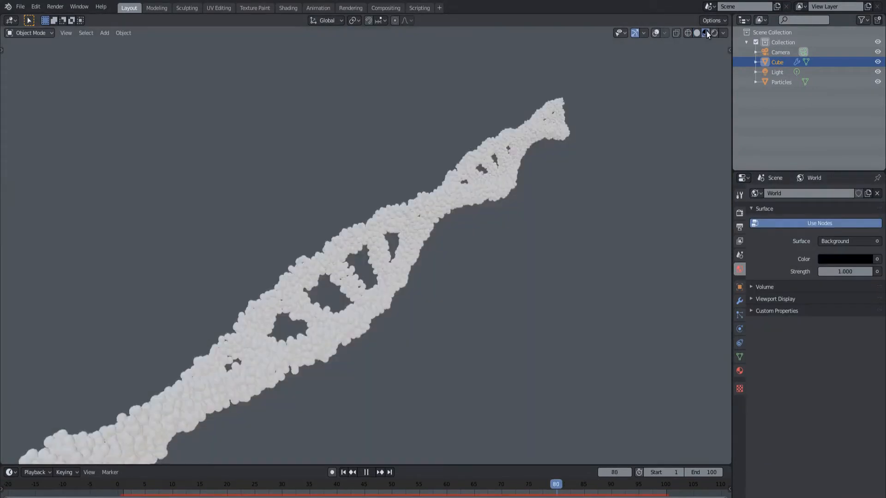
click(714, 33)
click(696, 33)
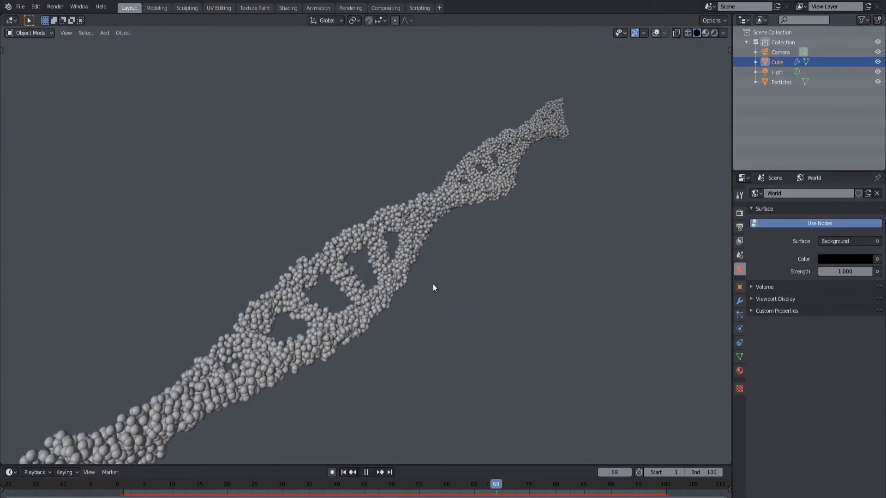
key(space)
click(713, 33)
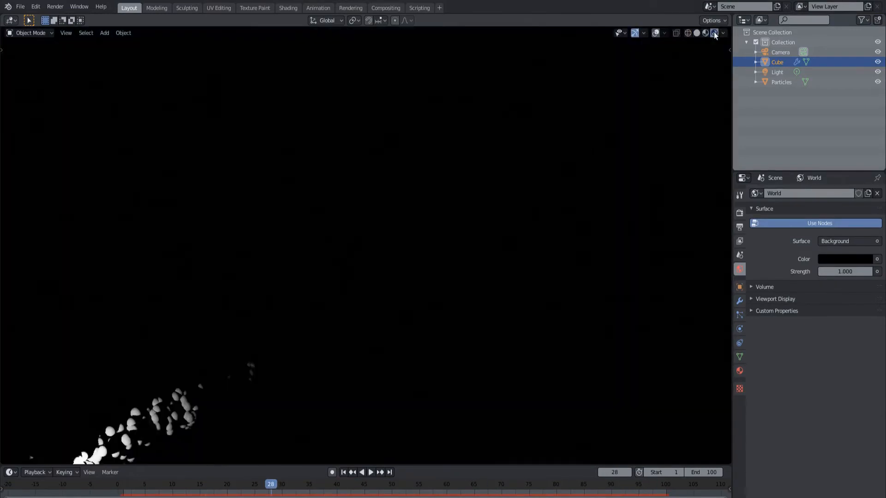
Turn the viewport overlays back on and duplicate the Light along the Y axis towards the middle of the helix
click(776, 72)
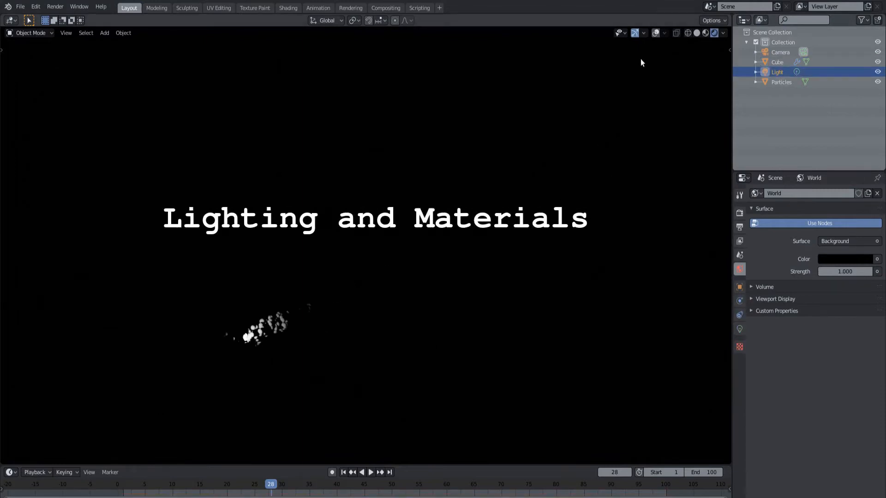
click(655, 33)
key(shift+d)
key(y)
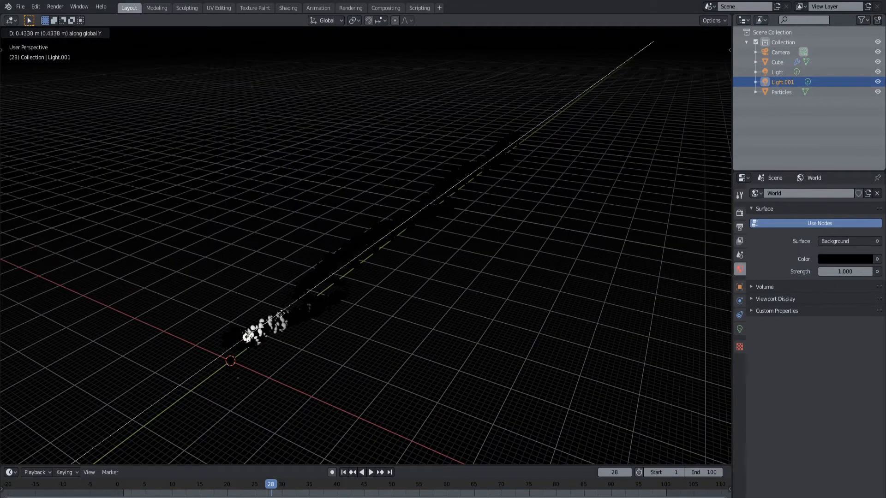
click(385, 236)
Duplicate the newest light farther along the Y axis and shift the copy about 5 m along X
key(shift+d)
key(y)
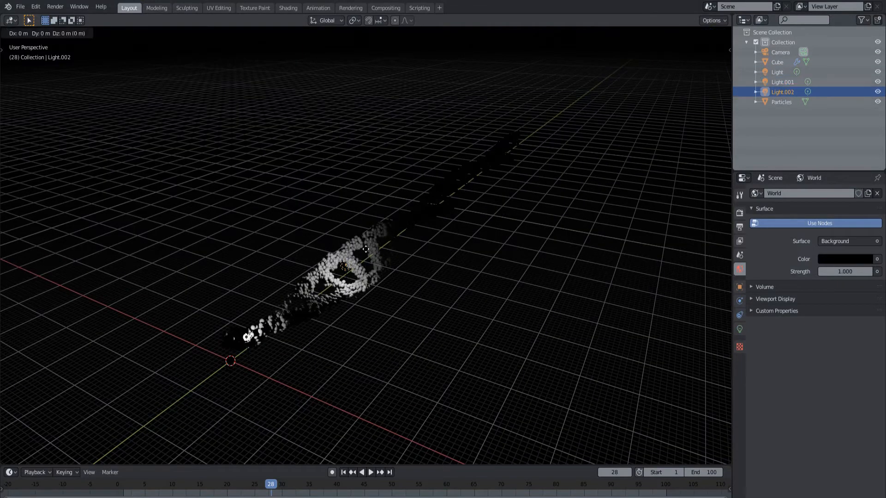
key(x)
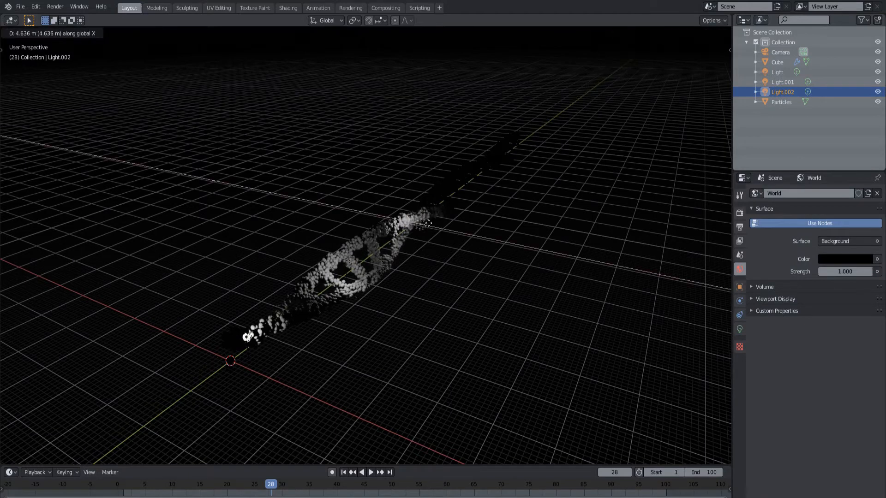
click(436, 224)
Duplicate Light.002 farther along the Y axis and shift the copy about 5 m along negative X
key(shift+d)
key(y)
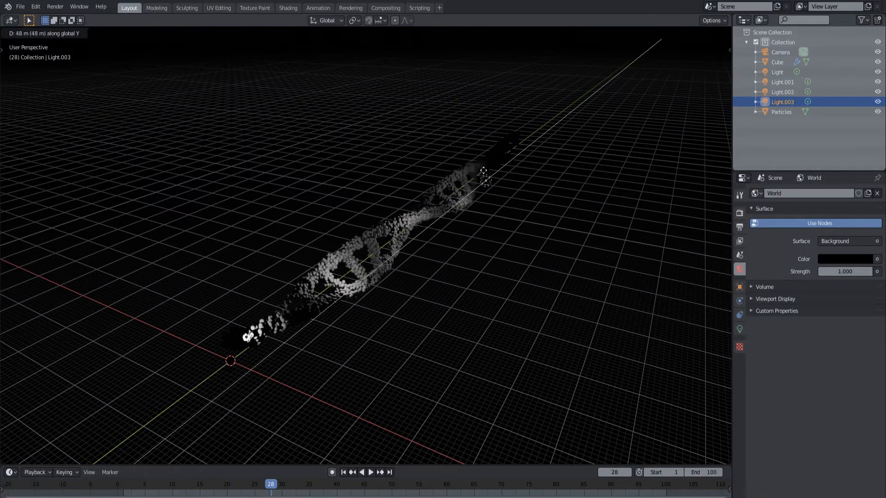
key(x)
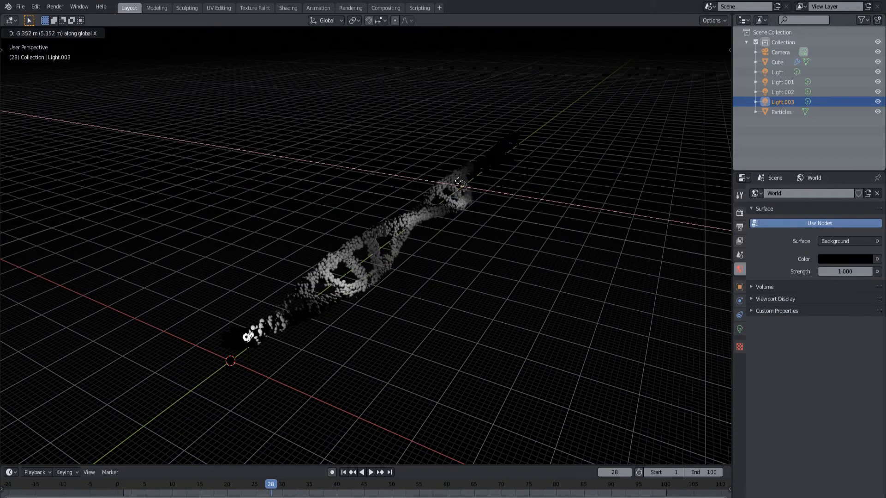
click(461, 183)
Duplicate Light.003, offset the copy about 10 m along X and move it along Y towards the helix's far end
key(shift+d)
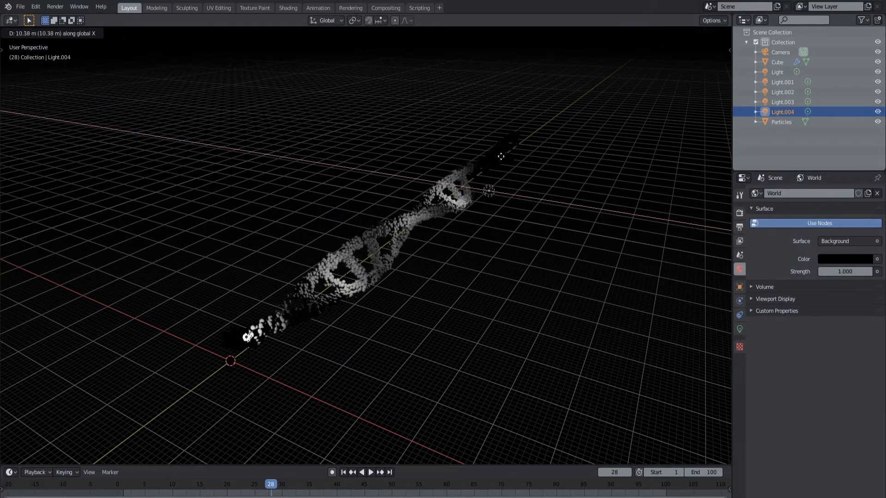
key(y)
click(492, 161)
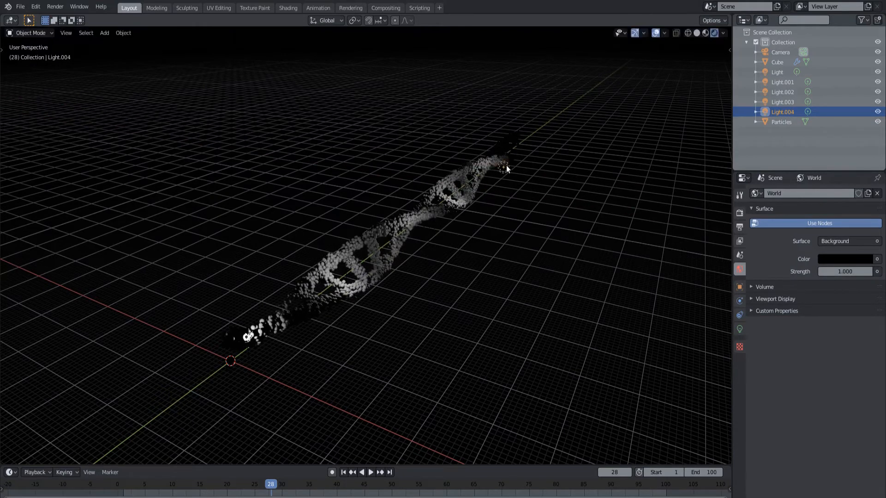
Duplicate Light.003 again and place the copy along the Y axis at the far end of the helix
key(z)
click(461, 187)
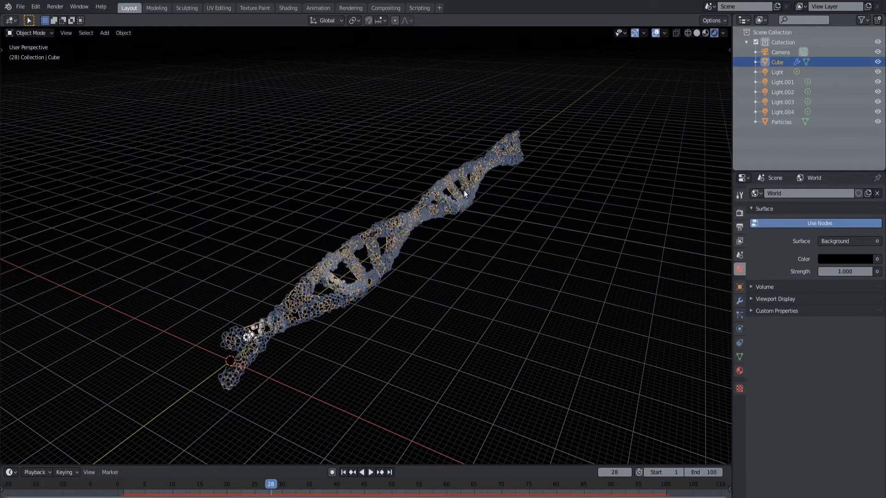
click(779, 102)
key(shift+d)
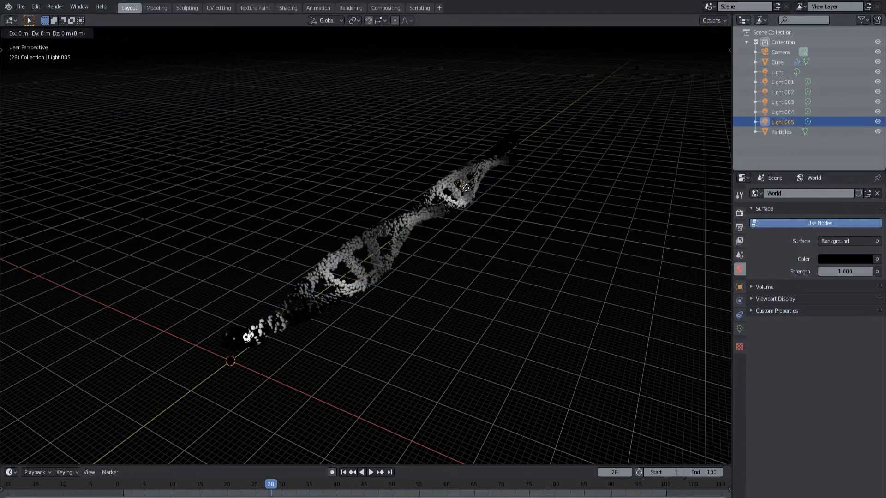
key(y)
click(516, 149)
Switch the viewport to Material Preview shading with Scene Lights and Scene World enabled
scroll(451, 232, up, 3)
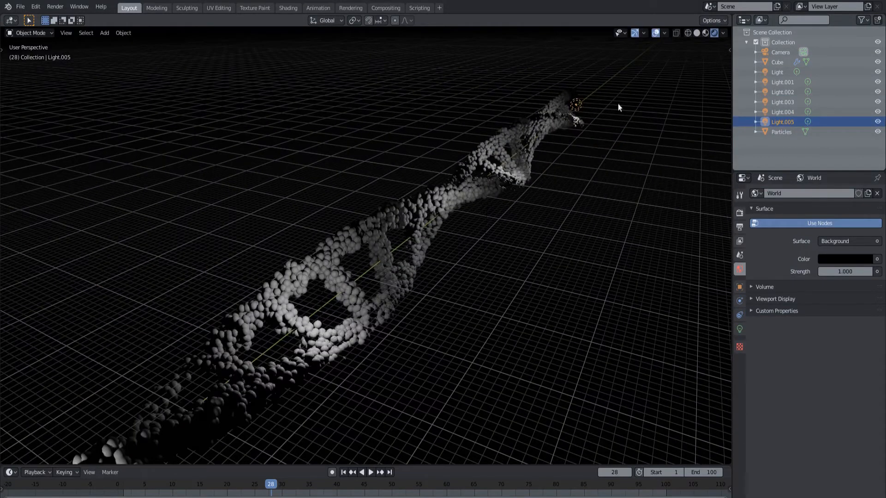
click(705, 33)
click(723, 32)
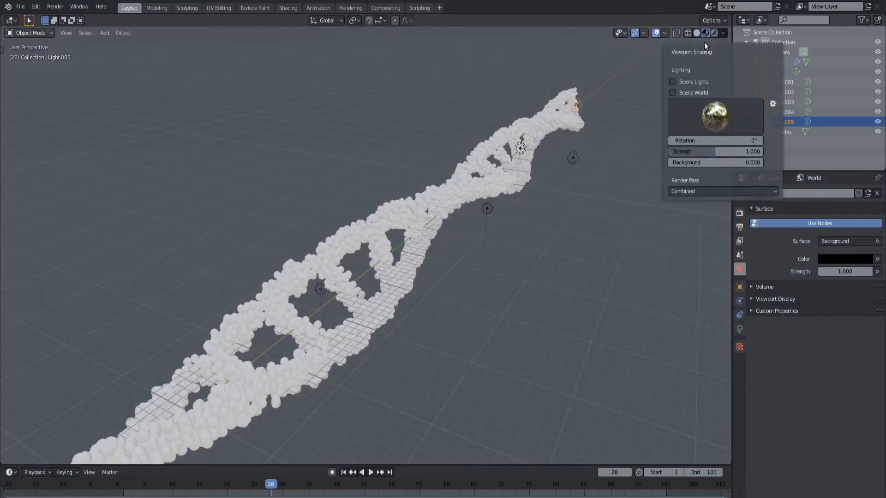
click(695, 91)
click(693, 81)
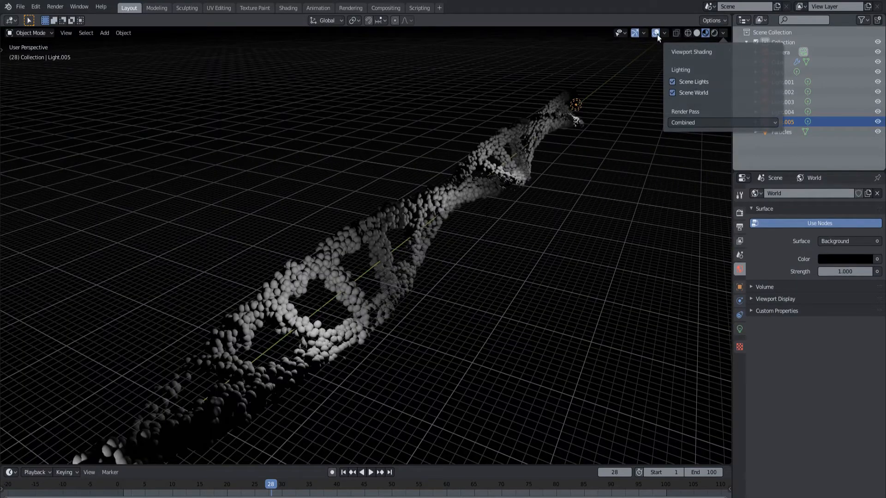
Select the Particles icosphere and set up a large Shader Editor area between the 3D viewport and the timeline
drag(444, 465, 439, 369)
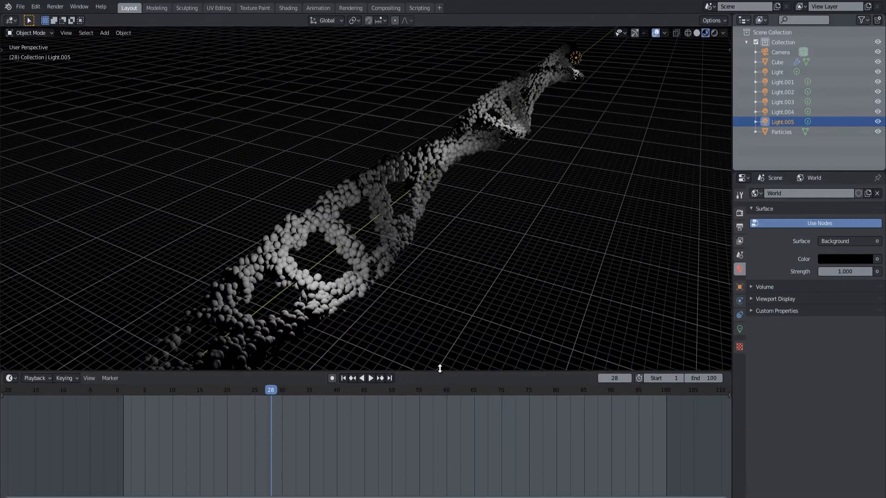
shift+middle_drag(319, 270, 438, 134)
click(206, 231)
click(216, 234)
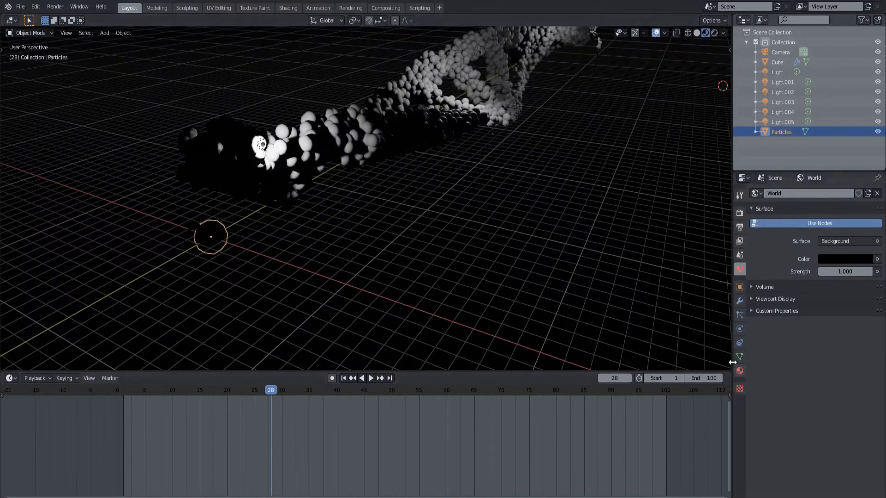
drag(730, 372, 720, 457)
click(12, 378)
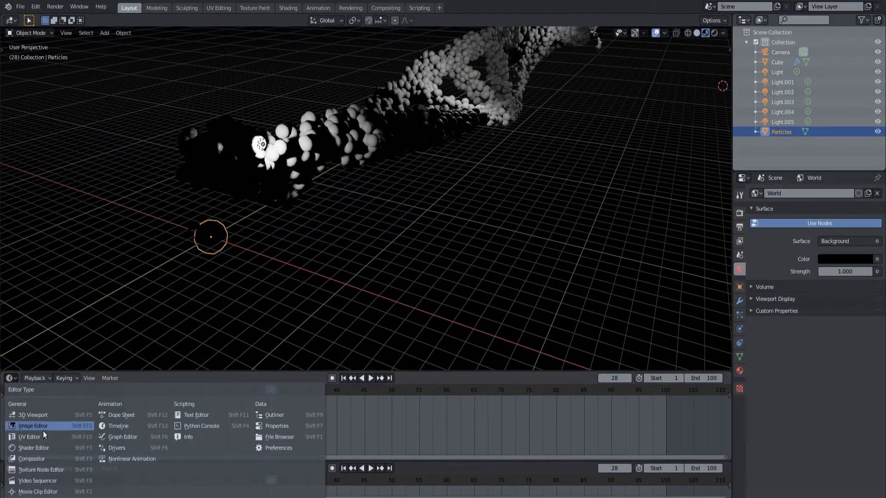
click(41, 448)
drag(409, 371, 389, 295)
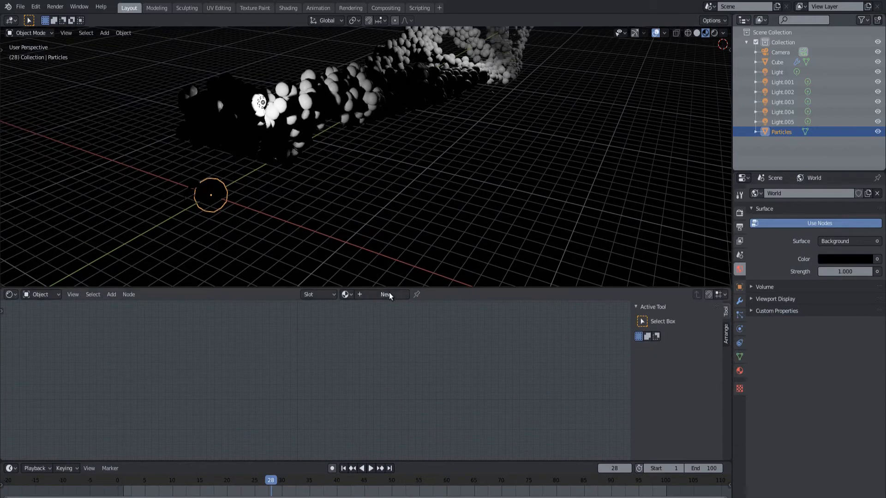
Create a new material for the Particles icosphere and delete its Principled BSDF node
click(390, 295)
scroll(415, 364, up, 5)
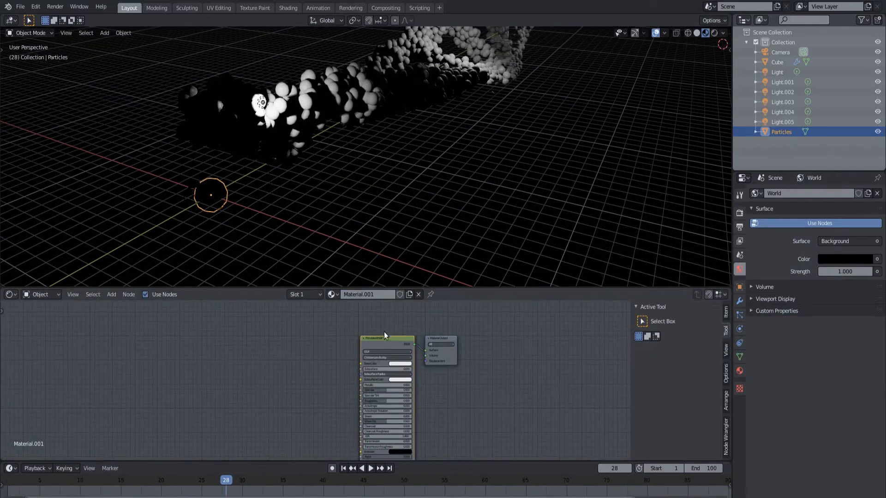
key(x)
Set the render engine to Cycles with GPU Compute as the device
click(739, 213)
click(837, 195)
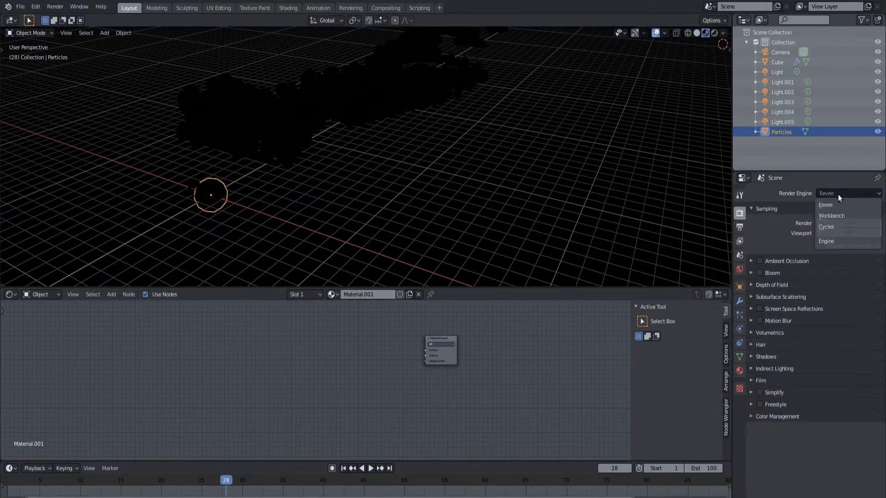
click(838, 228)
click(839, 219)
click(834, 240)
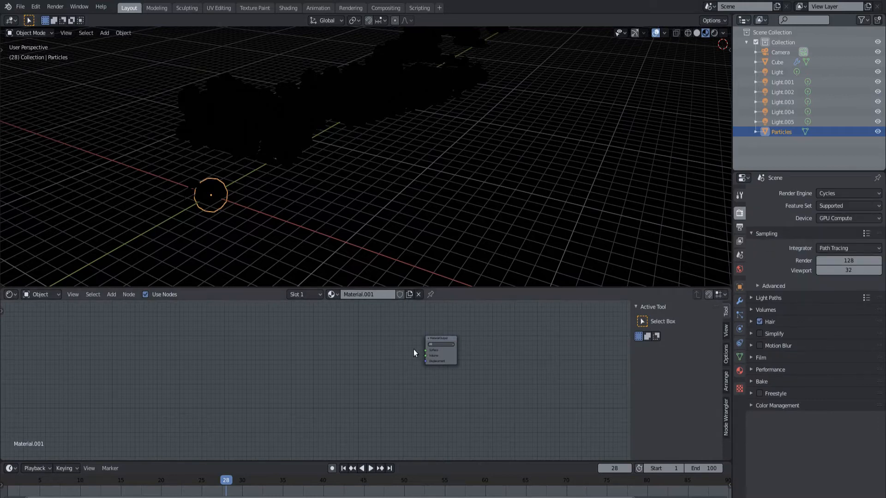
Add a Particle Info node and an Emission shader to the Particles material
key(shift+a)
mouse_move(410, 367)
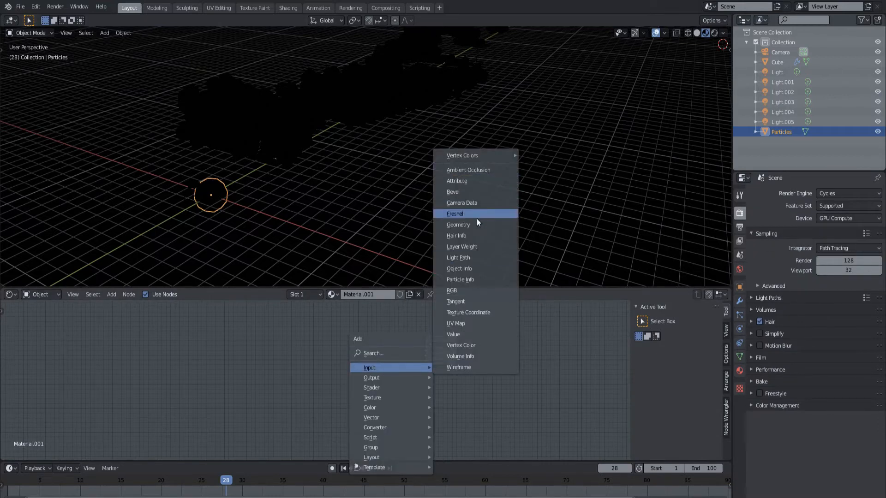
click(469, 279)
click(250, 340)
key(shift+a)
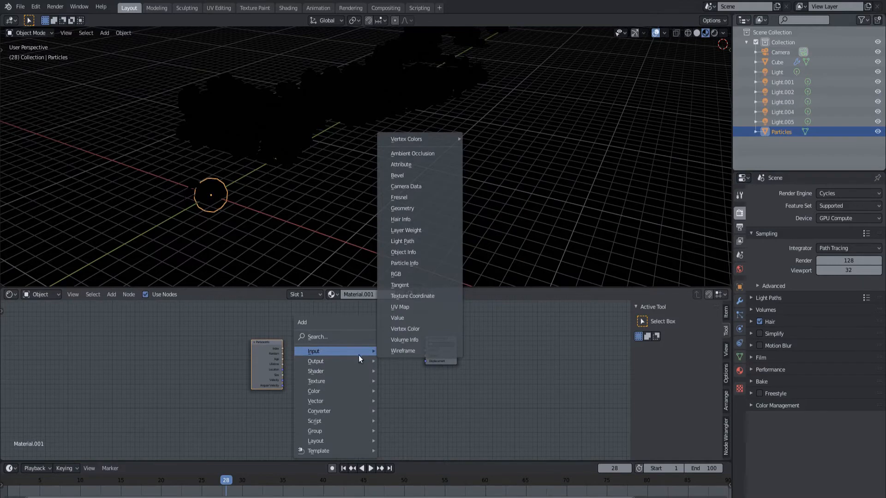
mouse_move(354, 371)
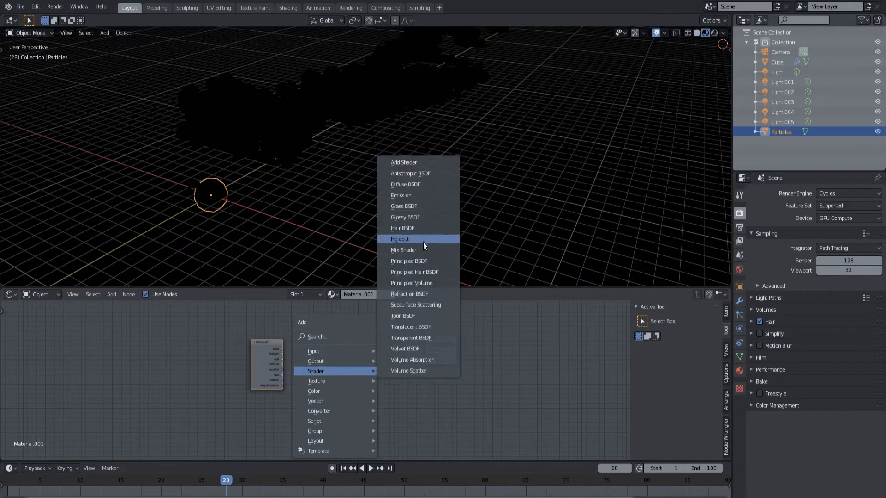
click(419, 197)
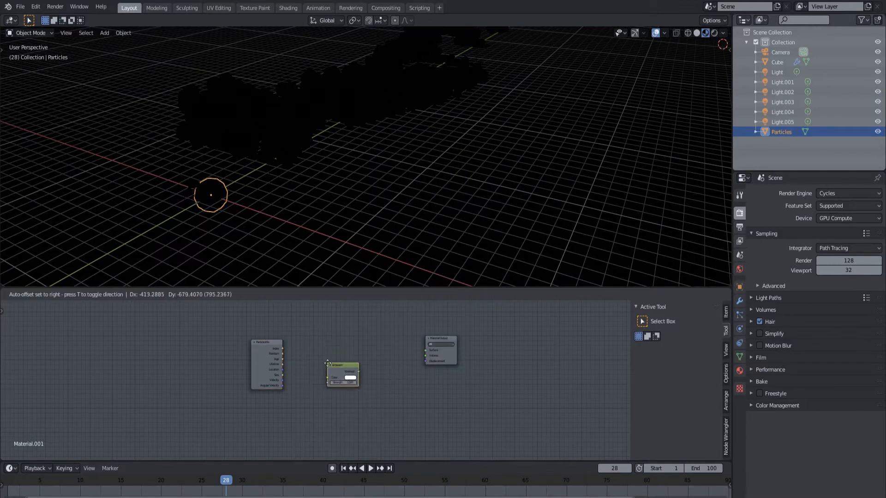
click(328, 363)
Add a Transparent BSDF below the Emission shader and combine the two with a Mix Shader
key(shift+a)
mouse_move(347, 352)
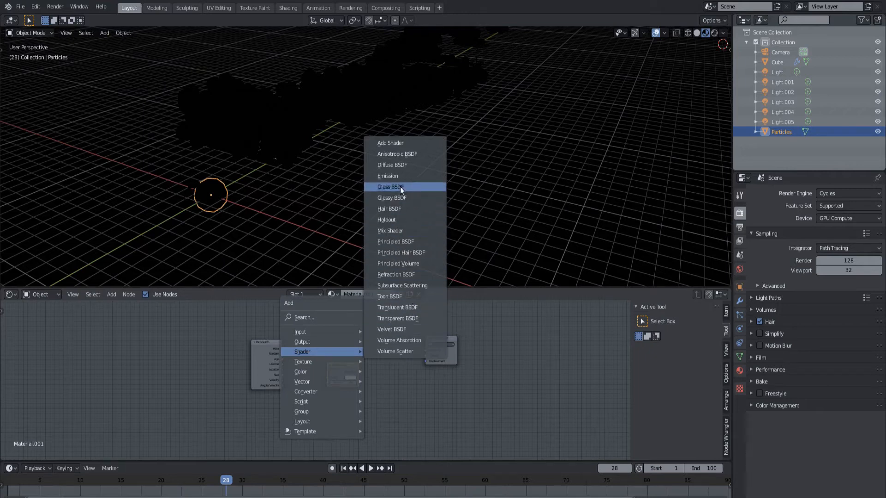
click(406, 318)
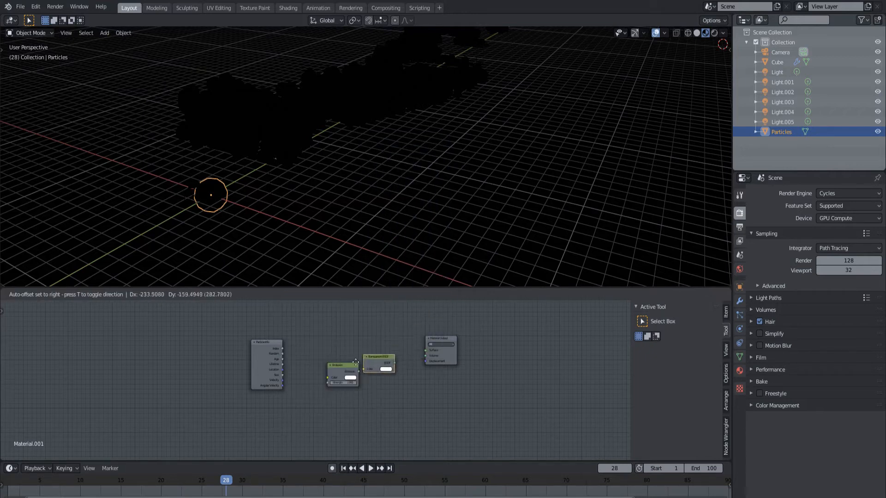
click(331, 399)
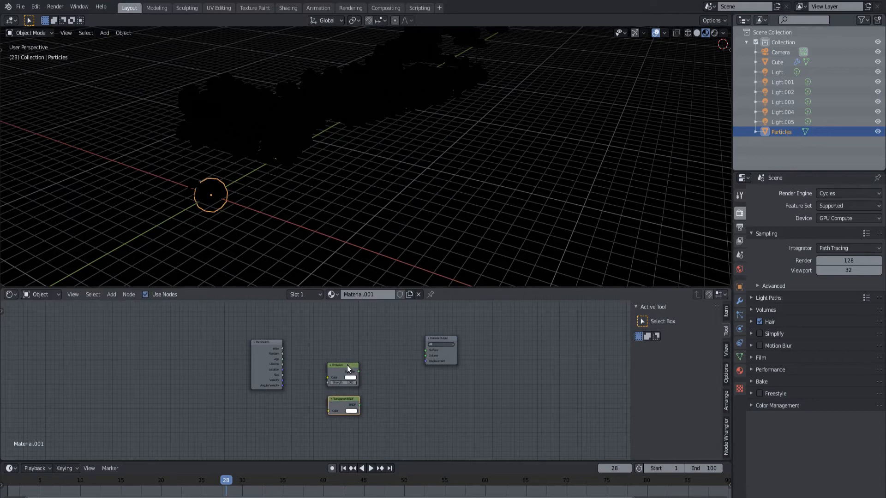
ctrl+shift+right_drag(347, 364, 350, 400)
key(g)
click(359, 344)
Add a Layer Weight node driving the Mix Shader's Fac with Facing, and connect the Mix Shader to the Material Output's Surface
key(shift+a)
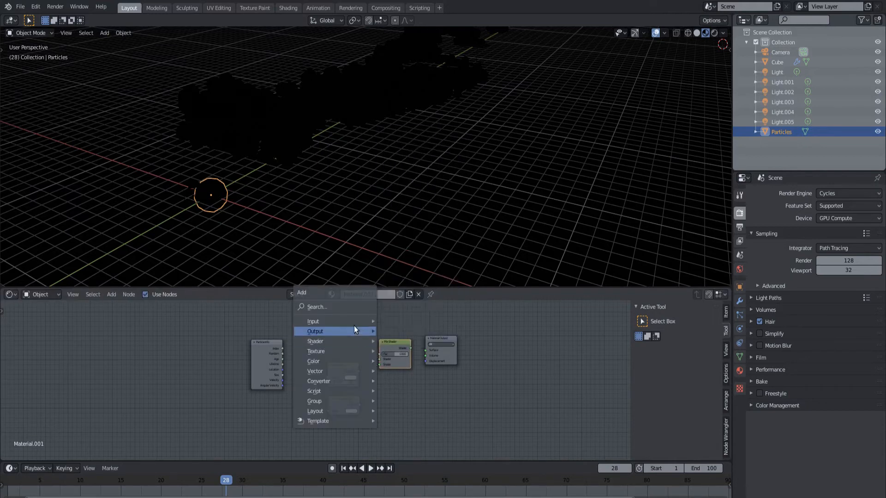
mouse_move(353, 324)
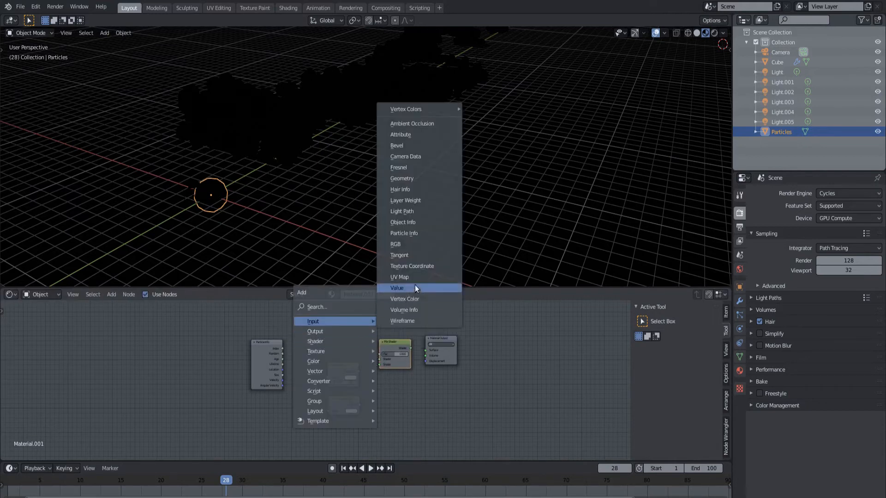
click(411, 201)
click(355, 327)
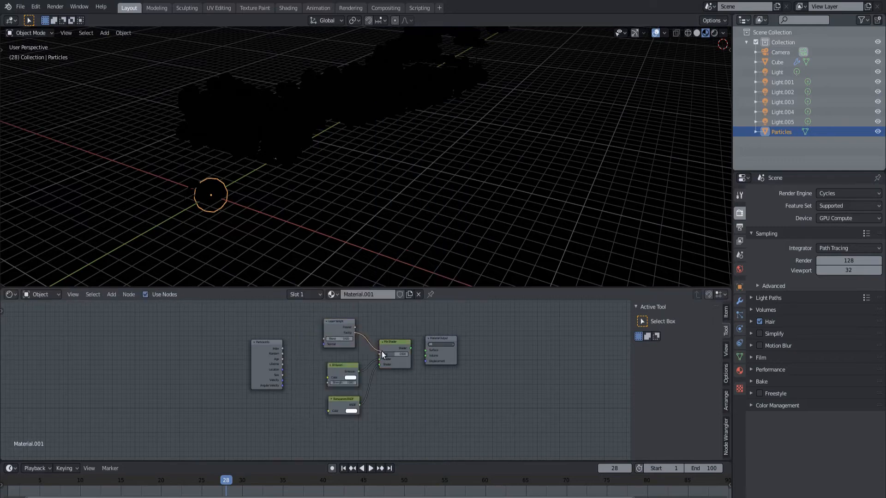
drag(410, 348, 426, 350)
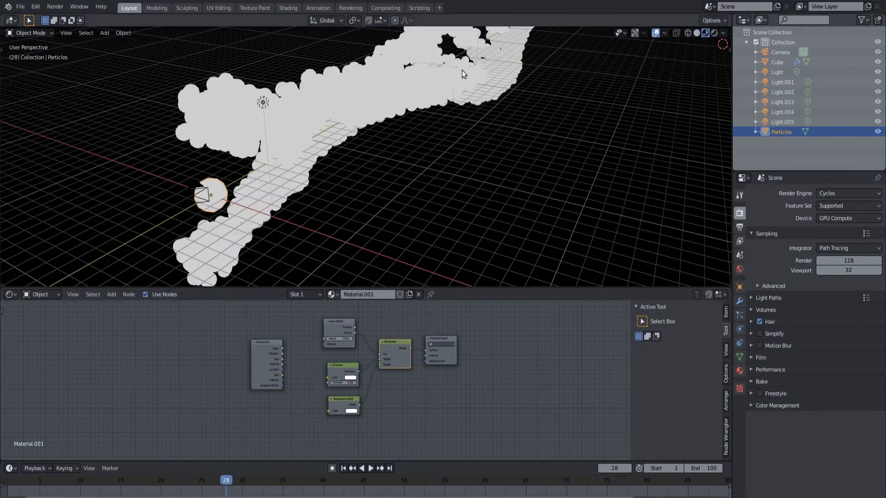
Set the Emission colour to light blue and change the Transparent BSDF into a Glossy BSDF
click(352, 378)
click(369, 316)
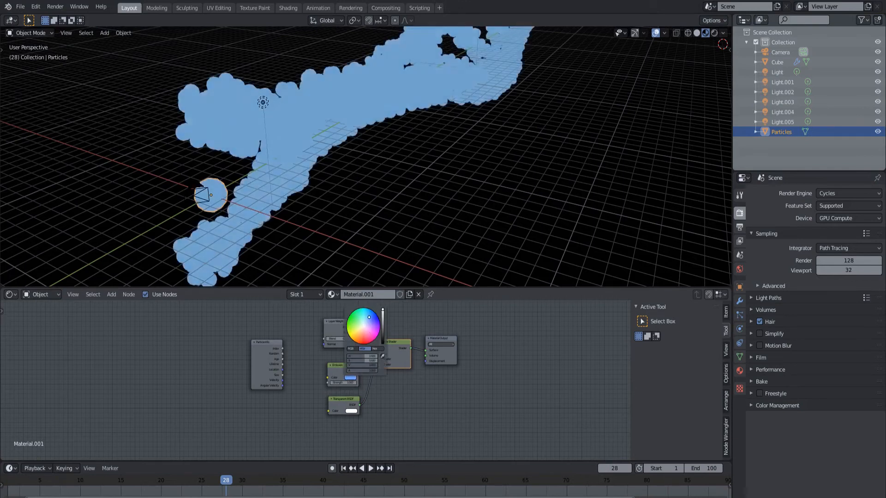
key(shift+s)
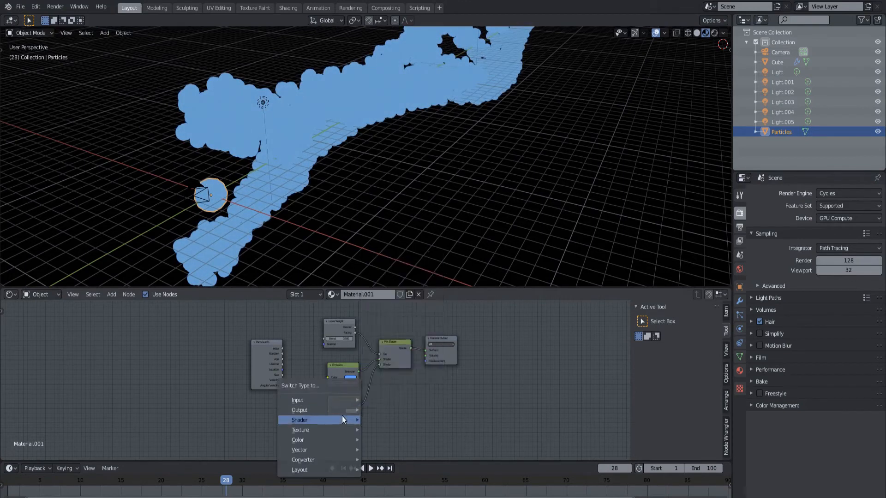
mouse_move(341, 419)
click(397, 300)
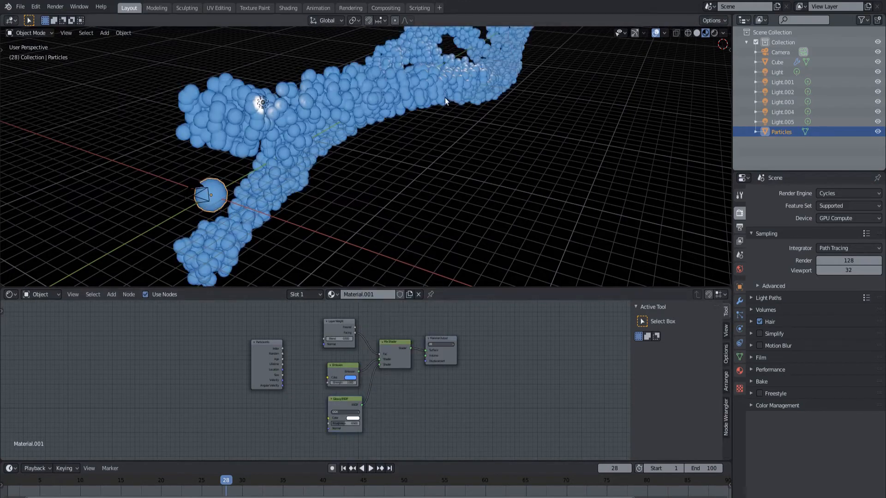
Set the Emission strength to 10 and inspect the helix particles up close
key(Return)
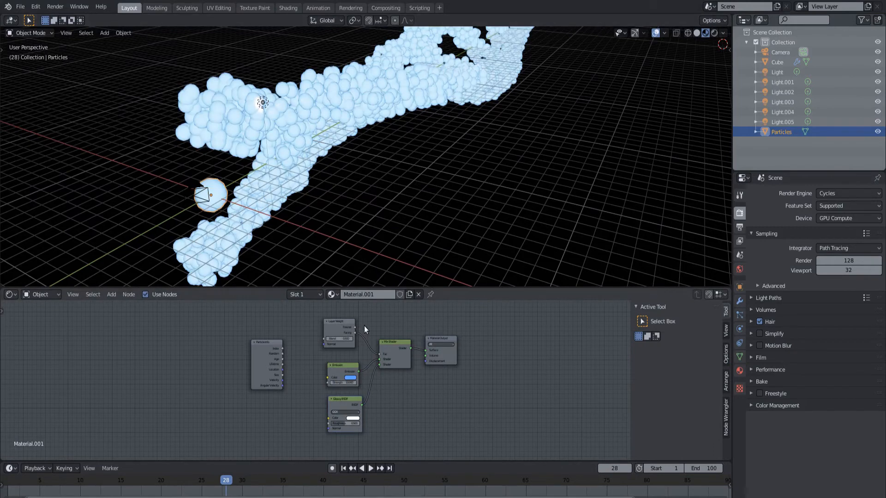
shift+middle_drag(455, 118, 376, 244)
scroll(423, 188, up, 4)
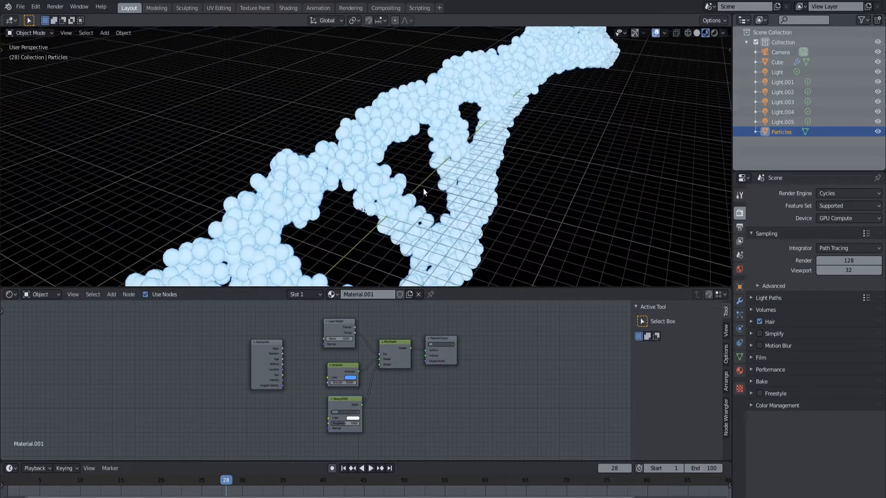
scroll(297, 378, up, 2)
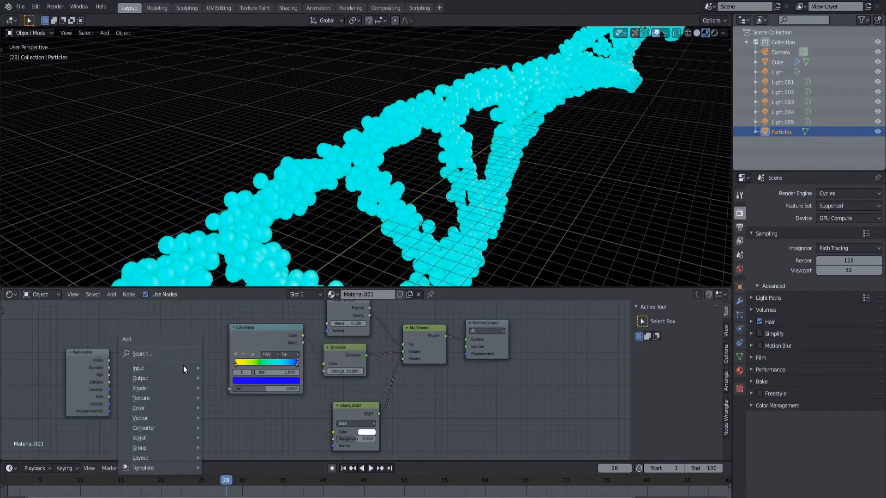
Add a Math node set to Divide and feed its two values with Particle Info's Age and Lifetime
mouse_move(184, 428)
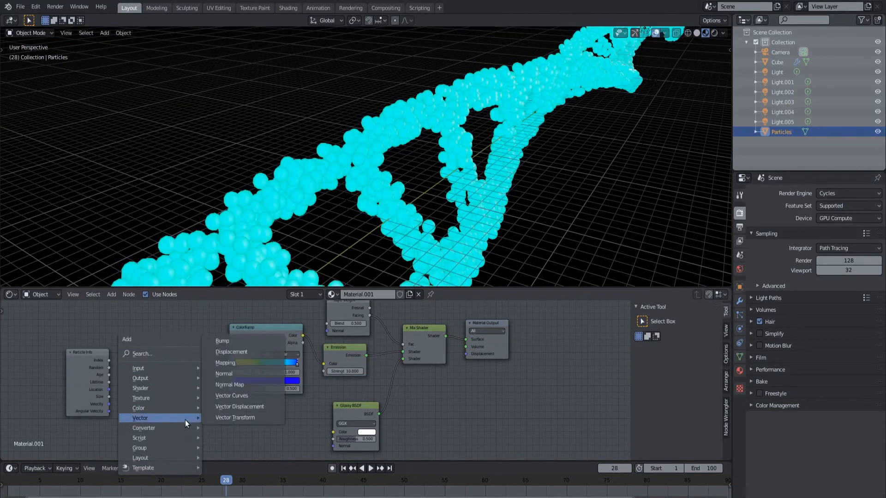
click(241, 361)
click(177, 367)
click(178, 370)
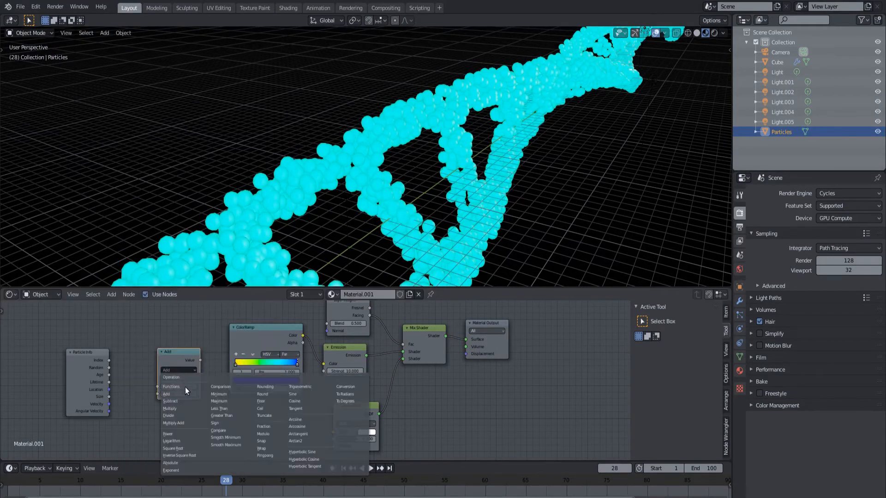
click(185, 415)
drag(200, 359, 233, 389)
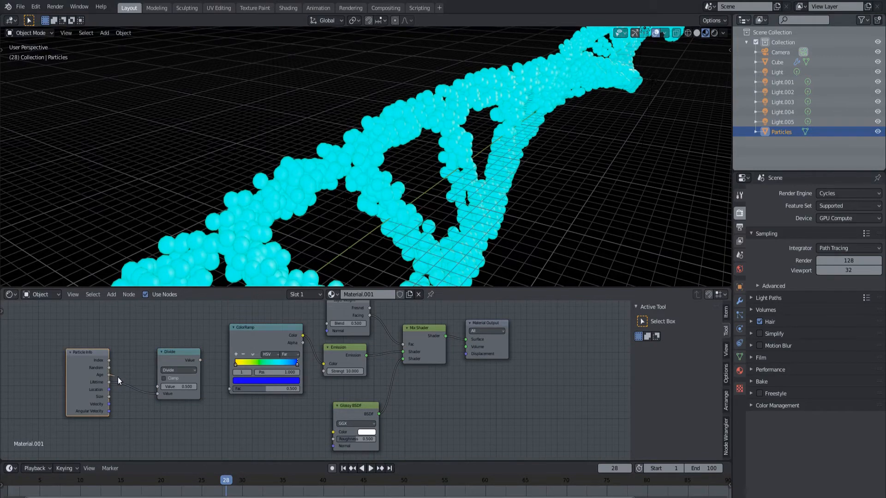
drag(118, 377, 157, 386)
Play the animation and switch the viewport to Rendered shading
key(space)
key(space)
click(714, 32)
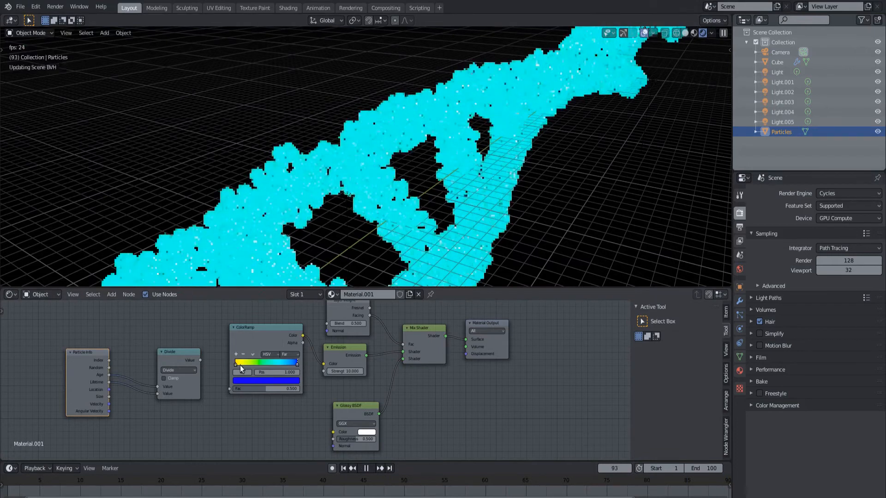
Move the ColorRamp's yellow stop to about 0.49, link the Divide value to the ramp's Fac, and preview the animation
click(236, 365)
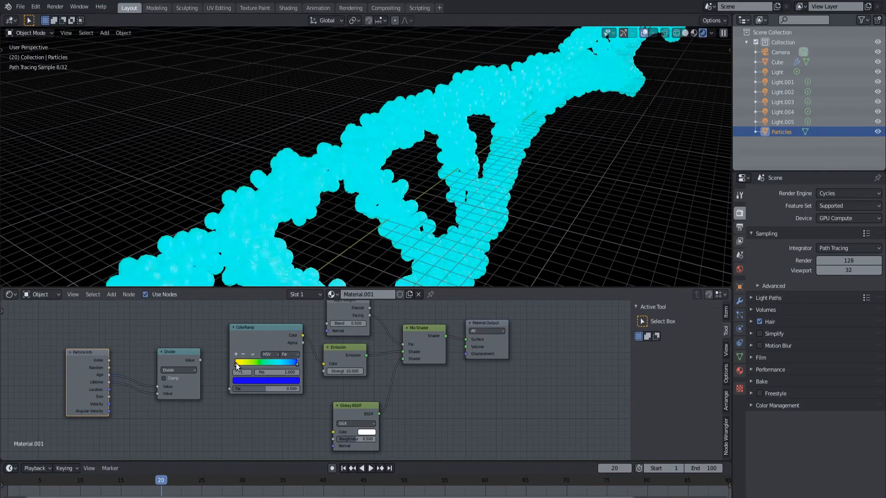
drag(236, 365, 265, 365)
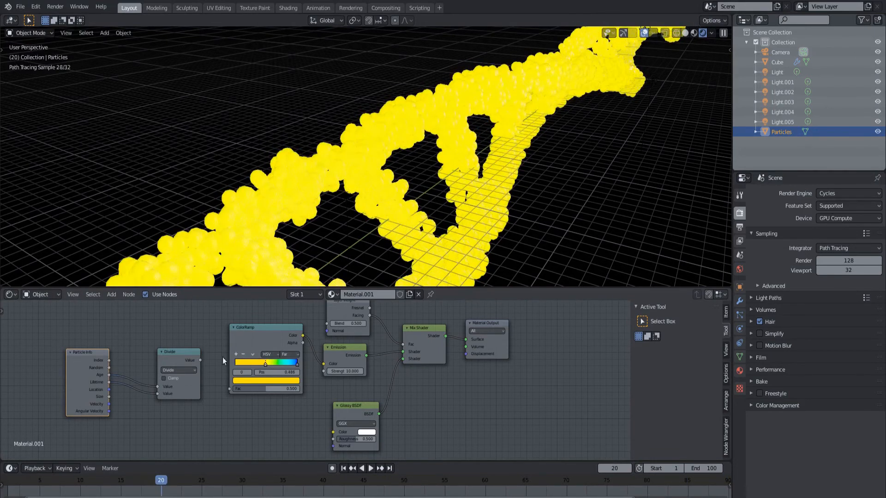
drag(222, 383, 230, 388)
key(space)
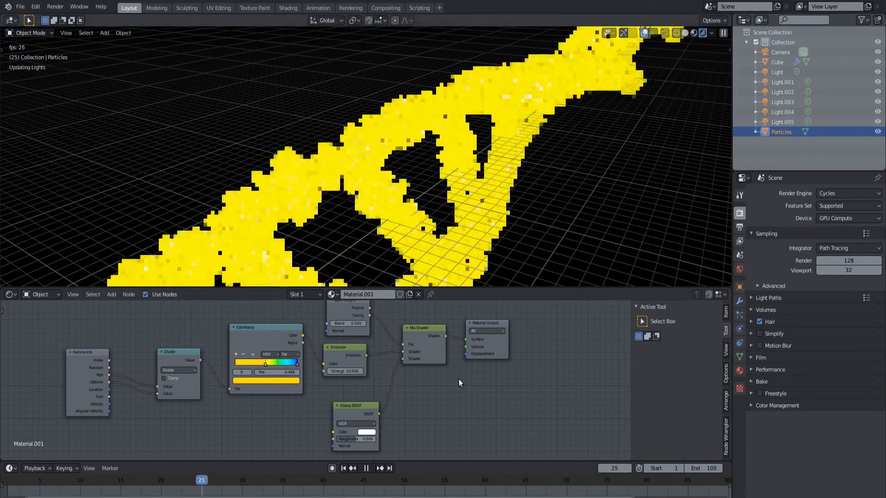
key(space)
Move all six lights into a new collection named lights
click(777, 72)
shift+click(785, 118)
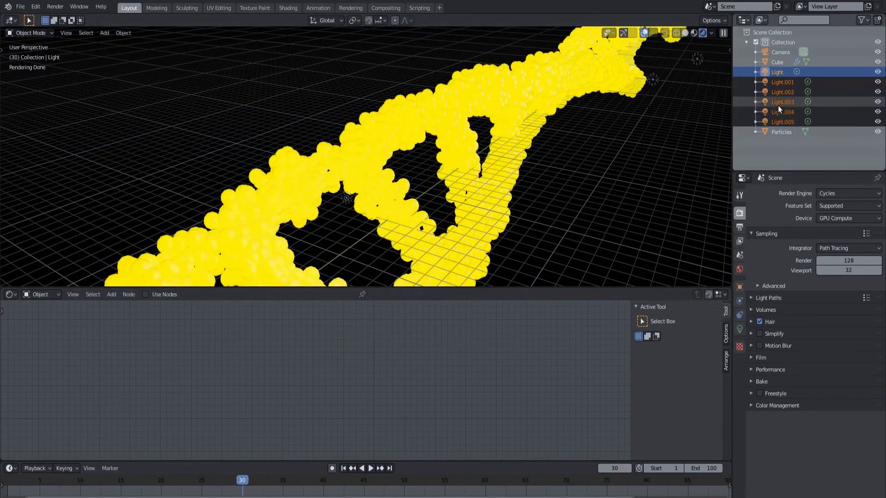
key(m)
click(772, 107)
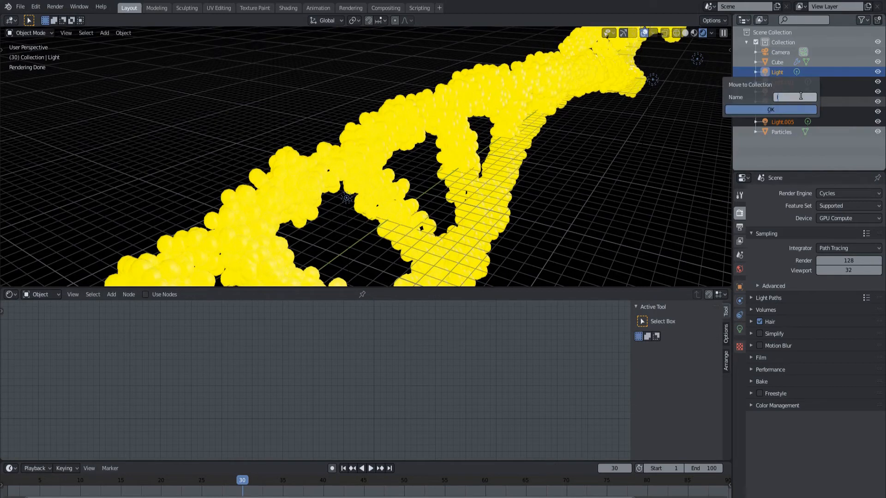
click(771, 109)
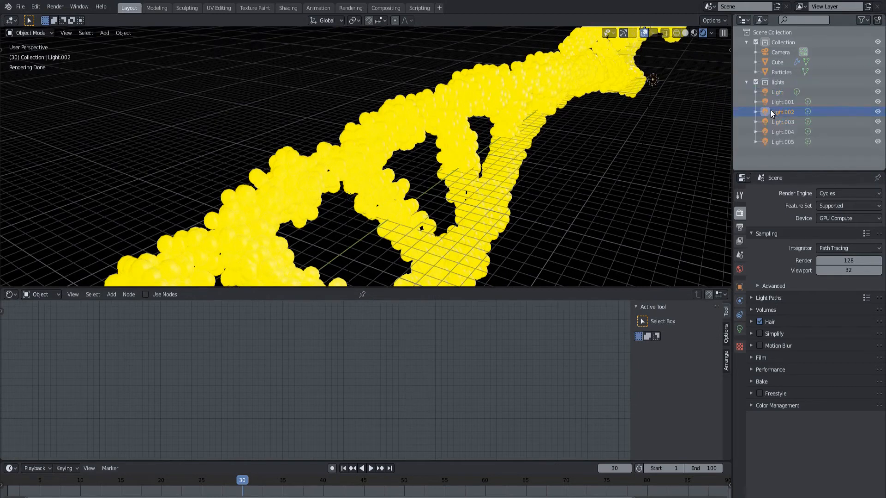
In the Cube's particle settings, set Frame Start to -50 and Lifetime to 150, and play the animation
click(774, 72)
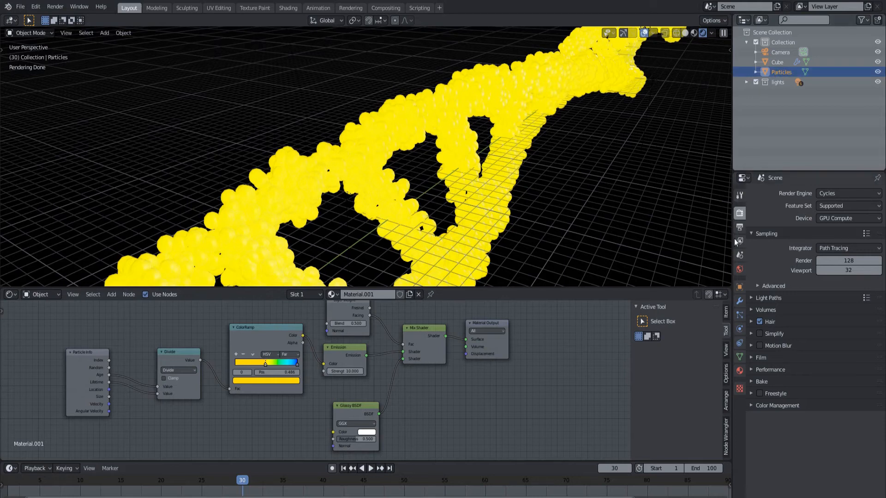
click(739, 317)
click(777, 62)
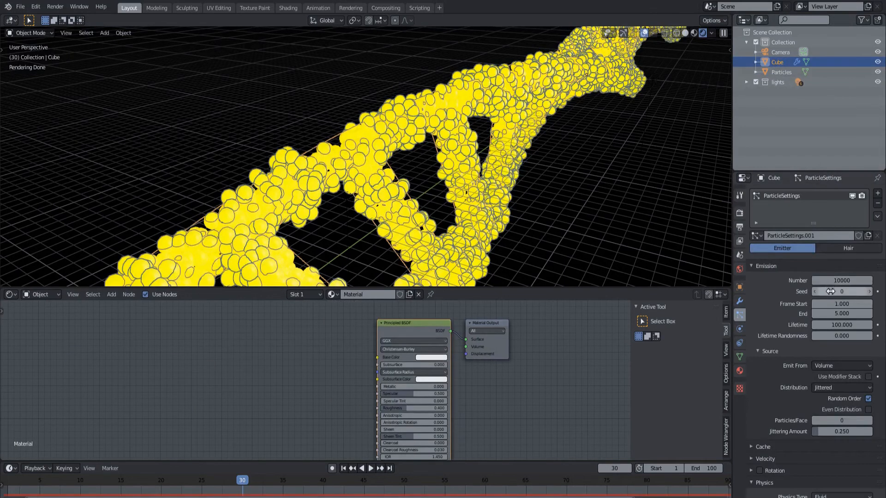
click(836, 305)
text(-50)
key(Return)
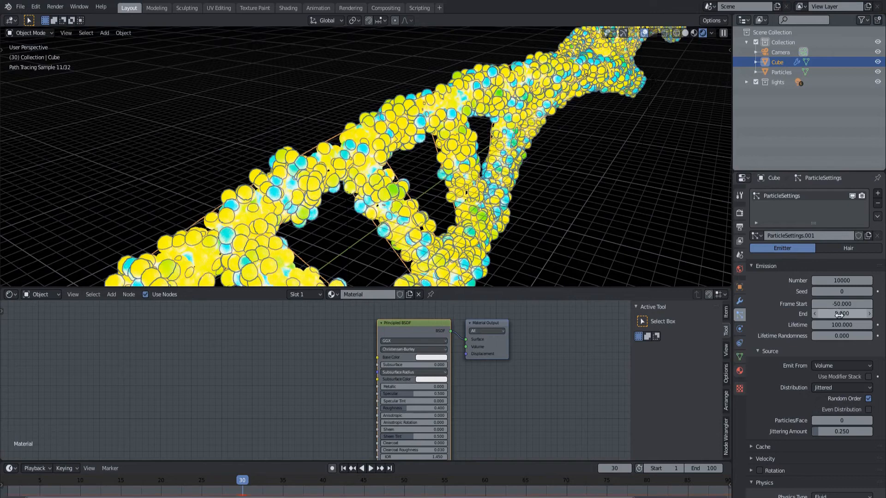
click(834, 325)
text(150)
key(Return)
key(space)
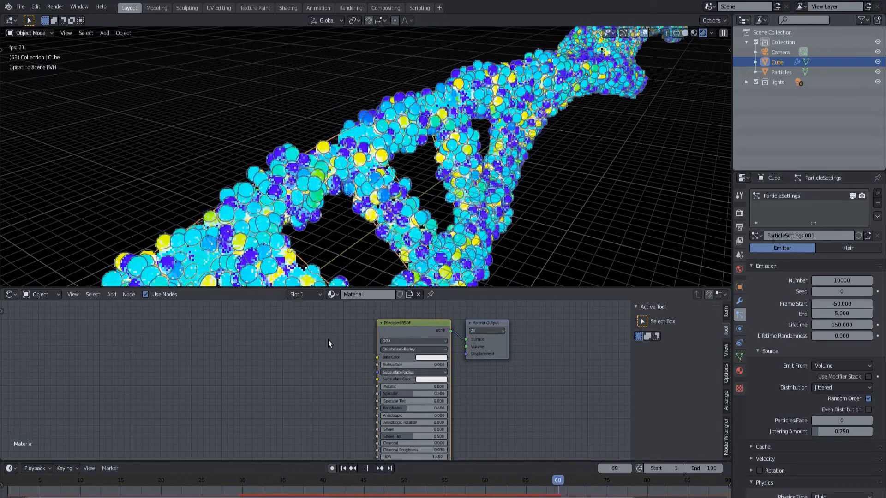
In the Particles material, move the ColorRamp's yellow stop back to about 0.077
click(787, 69)
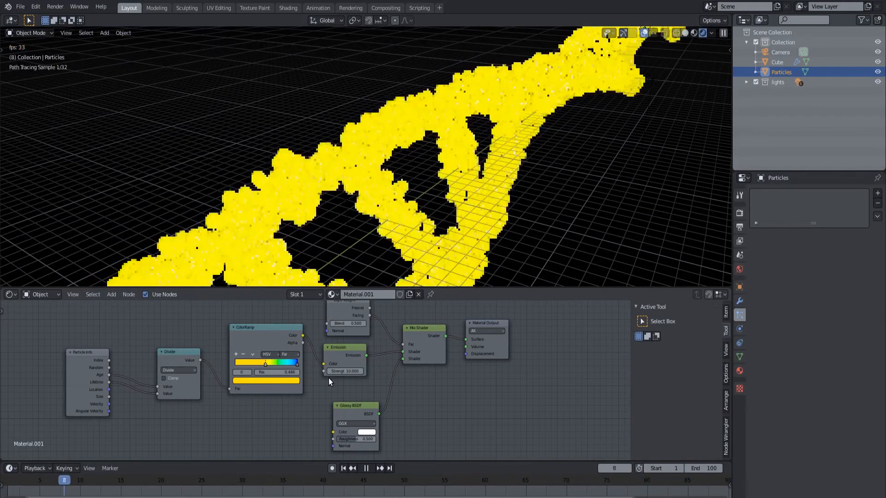
key(space)
drag(265, 364, 235, 366)
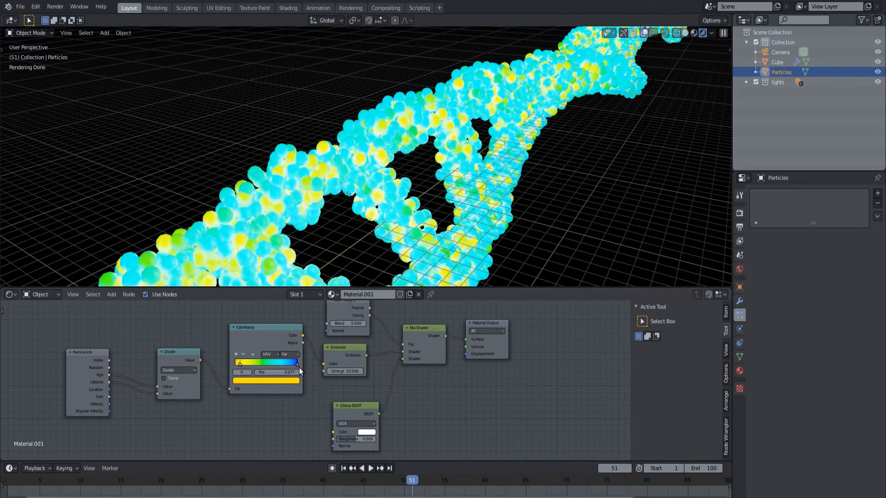
Set the Glossy BSDF colour to dark grey and the Layer Weight Blend to 0.9, and play the animation to preview the result
click(366, 432)
drag(413, 353, 410, 375)
click(352, 323)
text(0.)
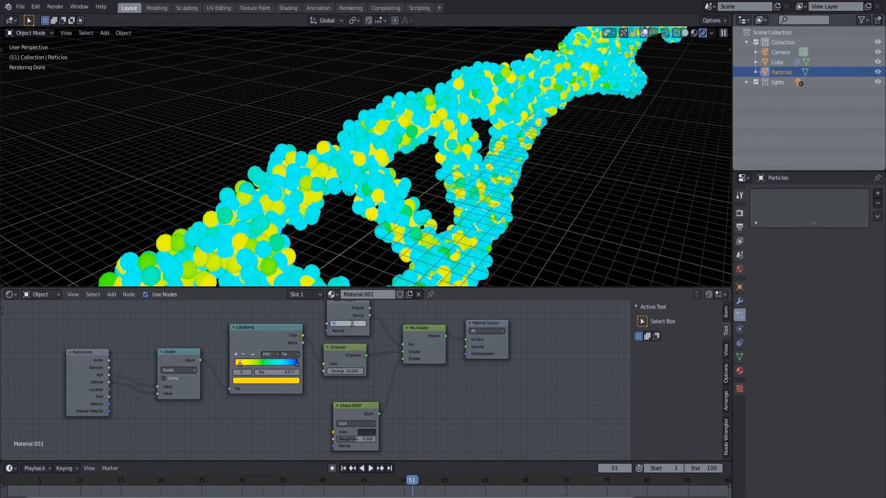
text(9)
key(Return)
key(space)
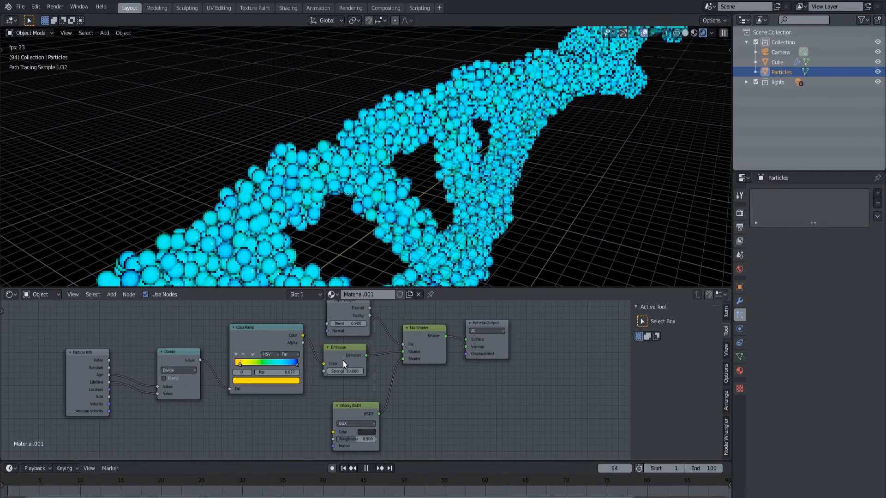
Select the Cube, open its particle settings, and play the animation with the viewport overlays hidden
scroll(442, 177, down, 4)
key(space)
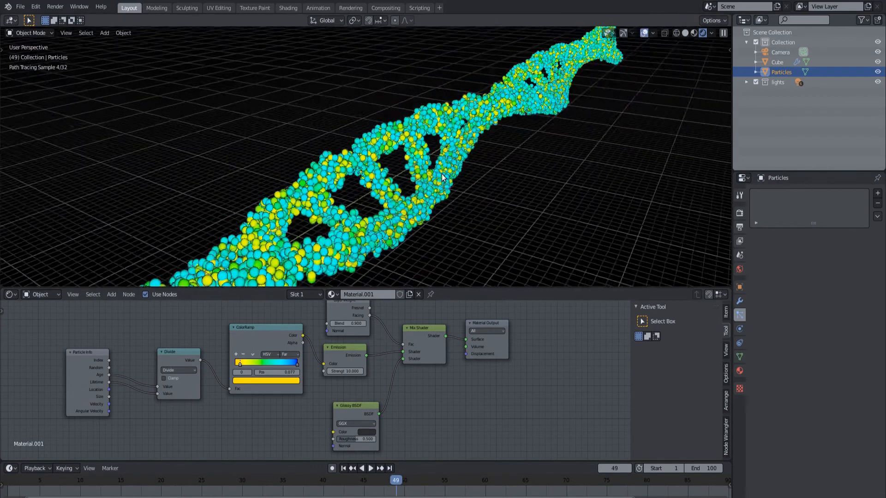
scroll(441, 176, up, 1)
click(776, 63)
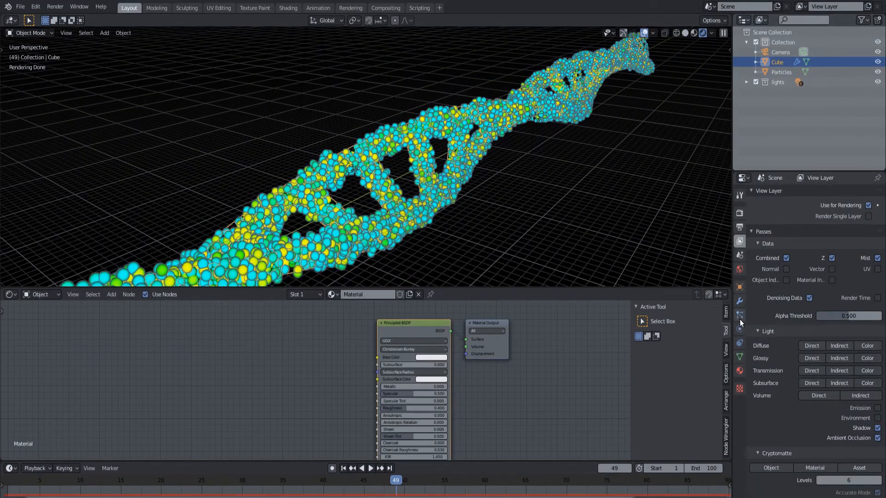
click(740, 315)
key(space)
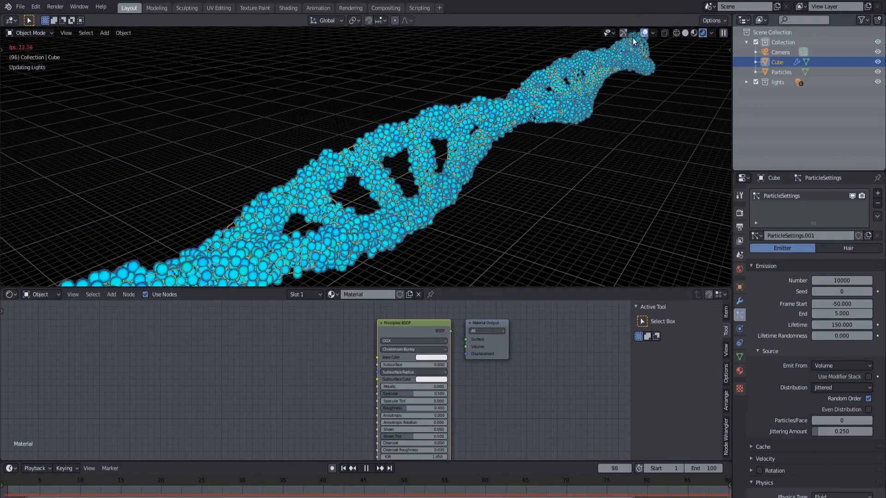
click(643, 34)
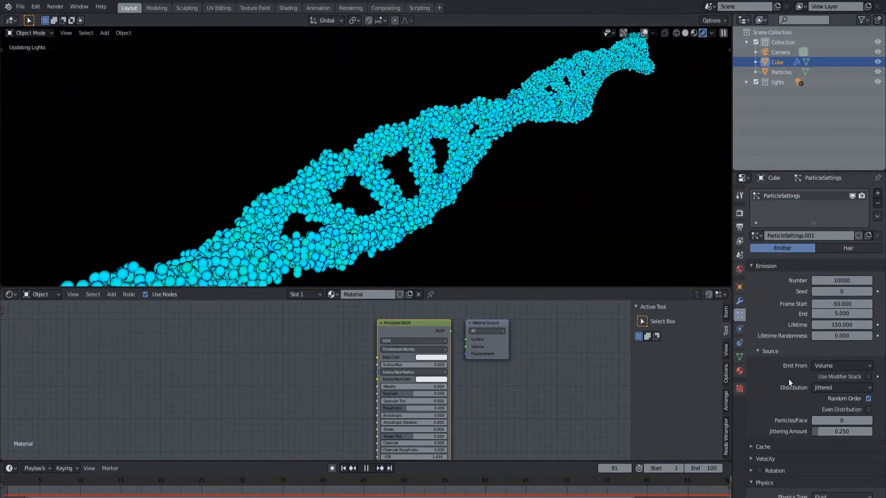
In the Cube's advanced fluid particle settings, set Interaction Radius to 2
scroll(776, 310, down, 12)
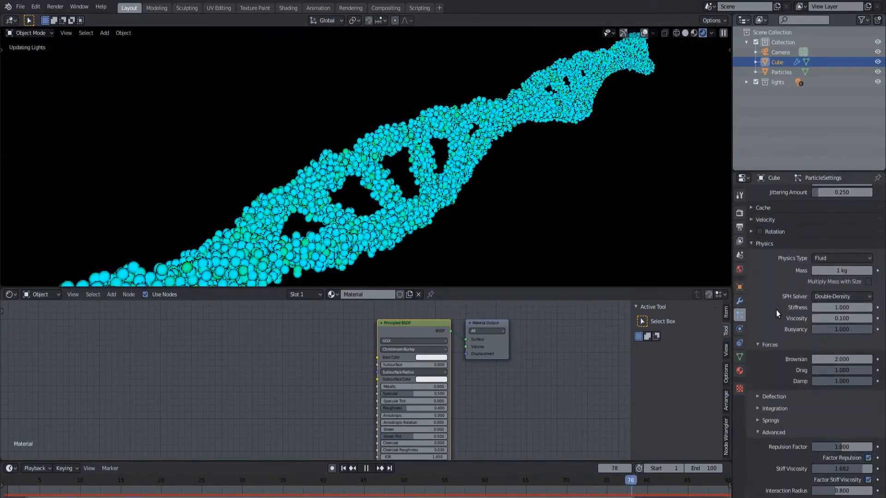
scroll(776, 310, down, 4)
scroll(771, 303, down, 4)
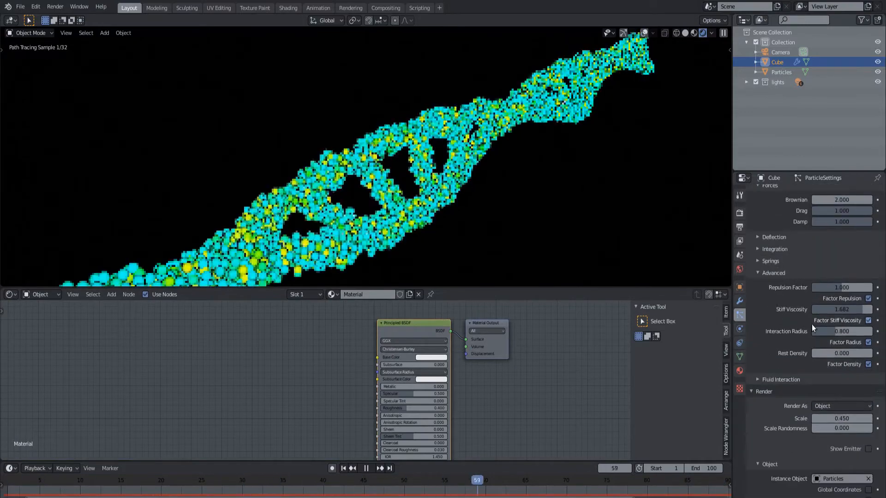
click(835, 331)
text(2)
key(Return)
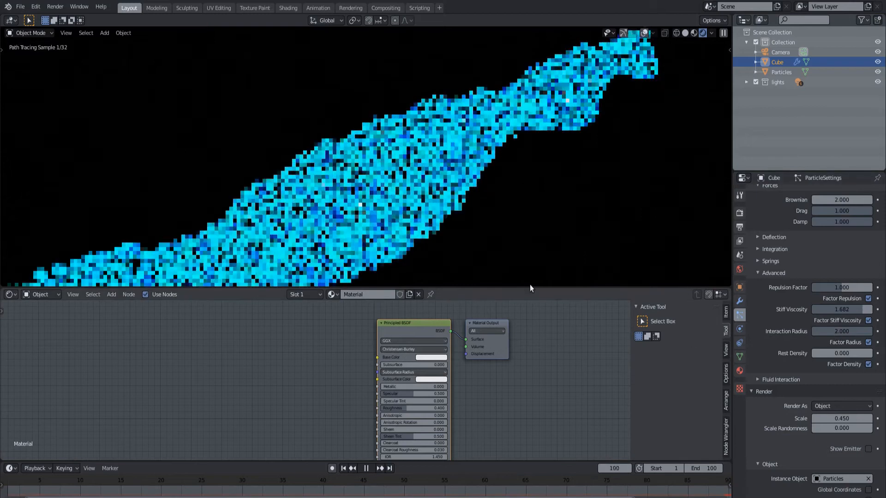
Switch the viewport to solid shading and set both Interaction Radius and Rest Density of the fluid particles to 1
click(687, 32)
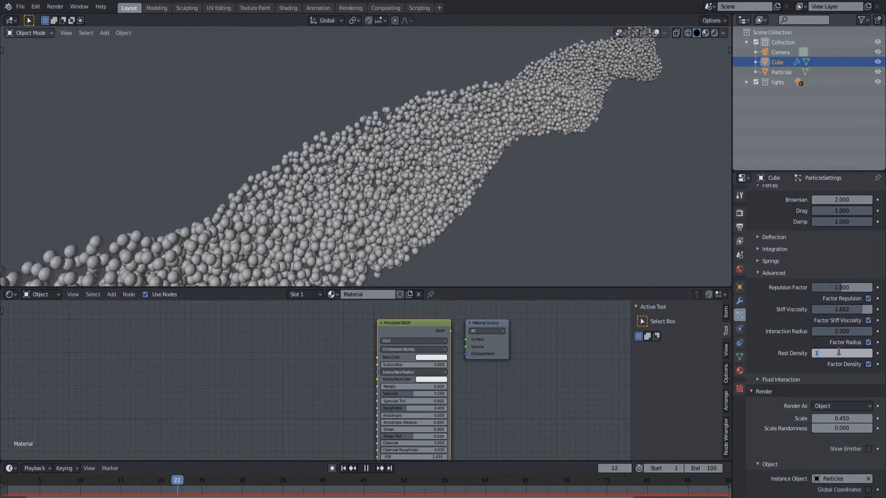
double_click(838, 331)
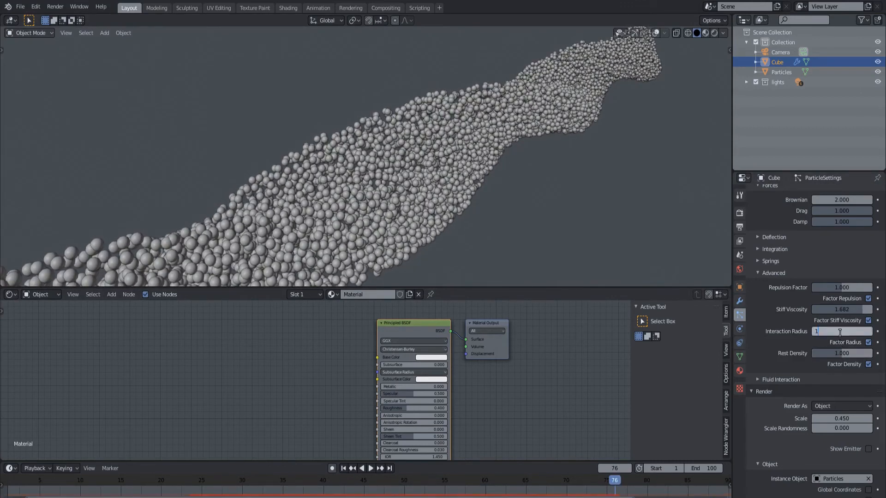
text(1)
key(Return)
double_click(843, 355)
text(0)
key(BackSpace)
text(1)
key(Return)
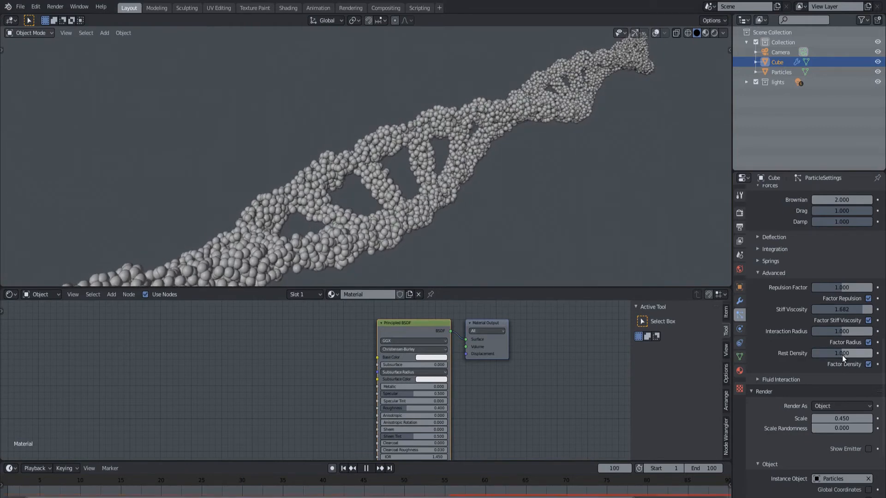
Replay the simulation from frame 1 and extend the animation's end frame to 150
click(344, 469)
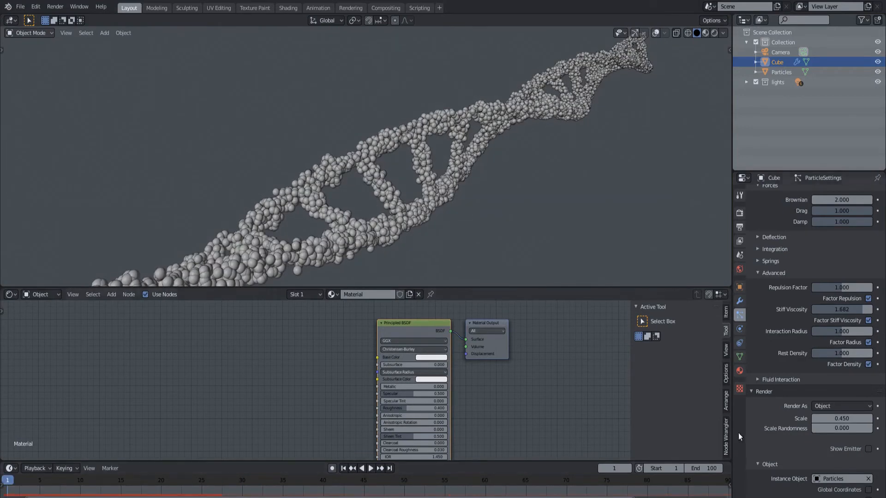
key(Return)
key(space)
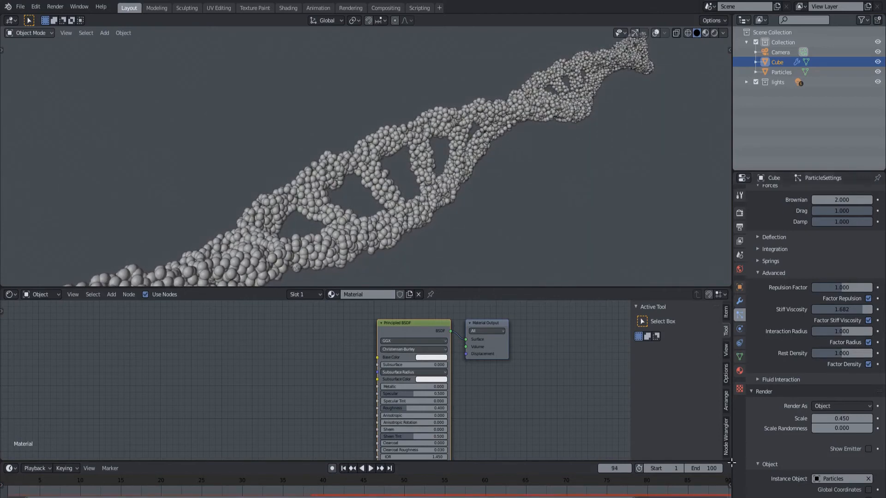
key(space)
key(Return)
scroll(632, 491, down, 10)
middle_drag(577, 490, 393, 487)
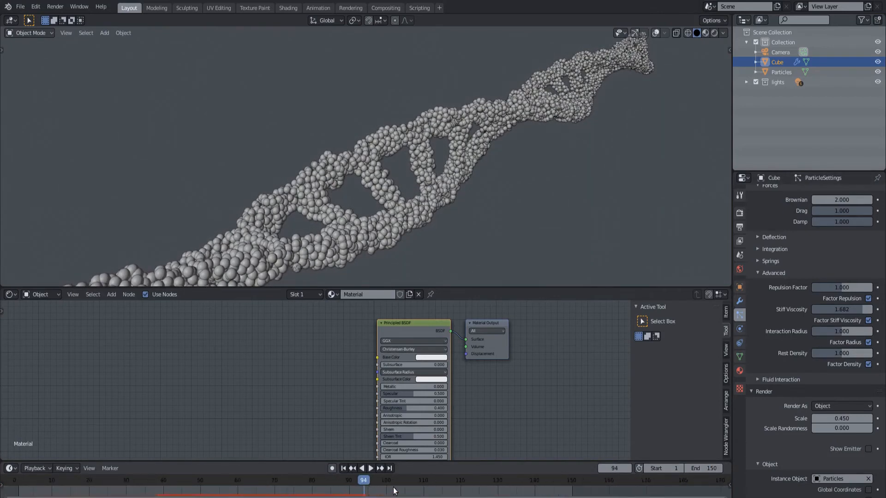
key(space)
Set the Cube's particle Lifetime to 200
scroll(816, 314, up, 15)
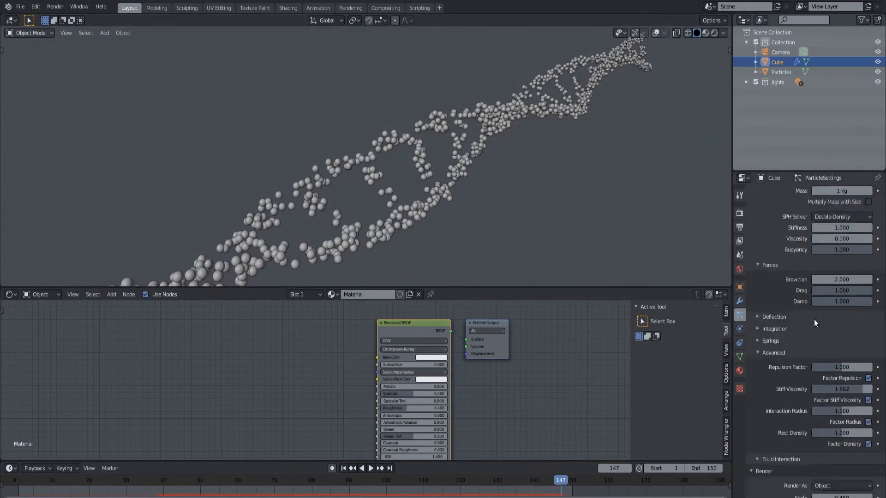
click(840, 265)
text(20)
key(Return)
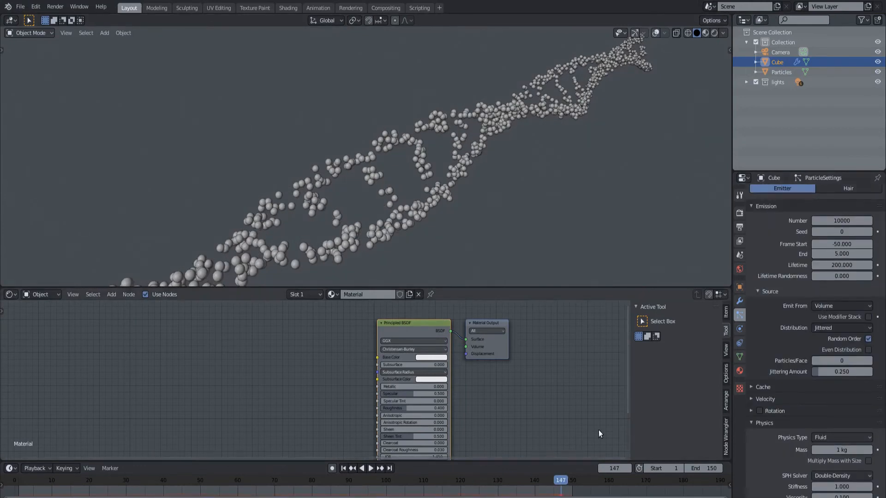
Set the fluid particles' Interaction Radius to 1.5 and Rest Density to 2 while playing the simulation
scroll(785, 331, down, 15)
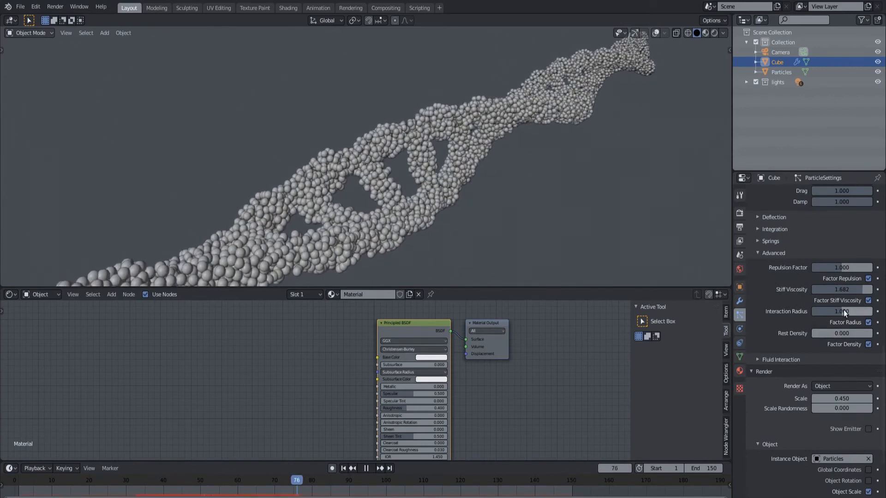
drag(843, 309, 840, 333)
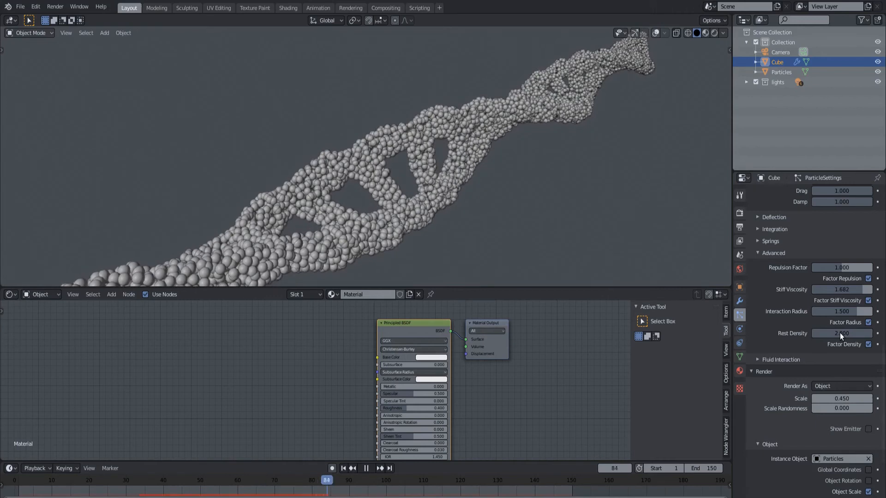
mouse_move(841, 310)
mouse_down()
mouse_move(832, 311)
mouse_move(841, 311)
mouse_up()
key(space)
Set the fluid particles' Interaction Radius to 1.2 and replay the simulation
double_click(841, 311)
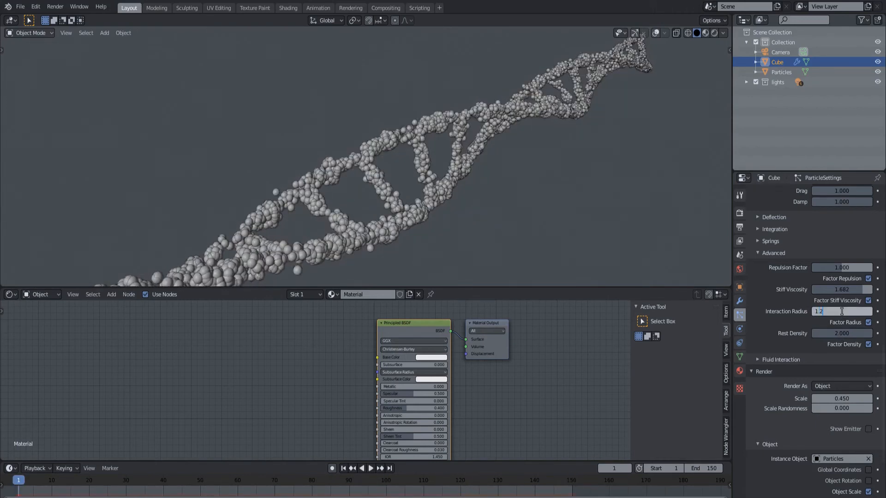
text(1.2)
key(Return)
key(space)
key(space)
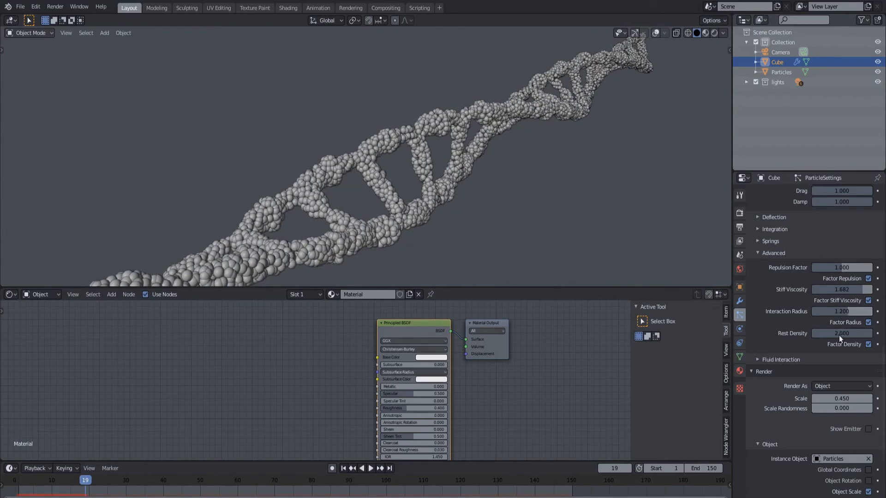
Set the fluid particles' Rest Density to 1.5 and play the simulation
key(space)
double_click(838, 333)
text(1.5)
key(Return)
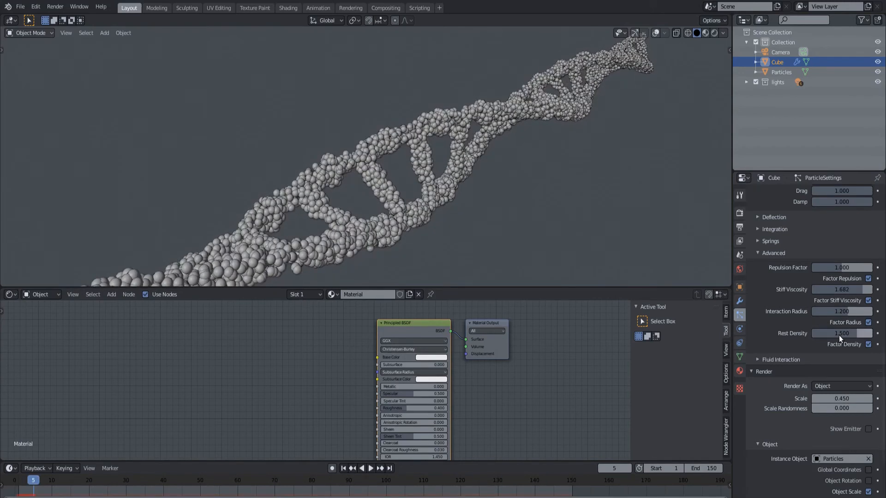
key(space)
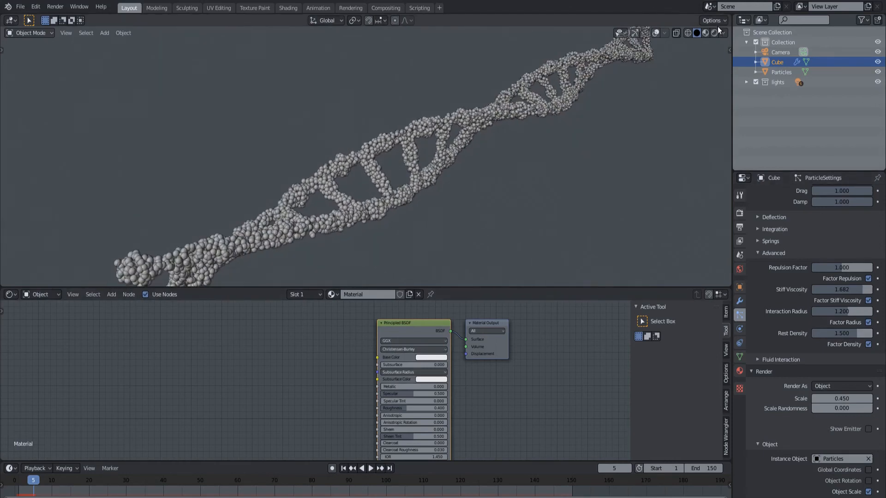
Switch the viewport to rendered shading and play the animation to preview the particle colours
click(714, 33)
scroll(440, 148, up, 2)
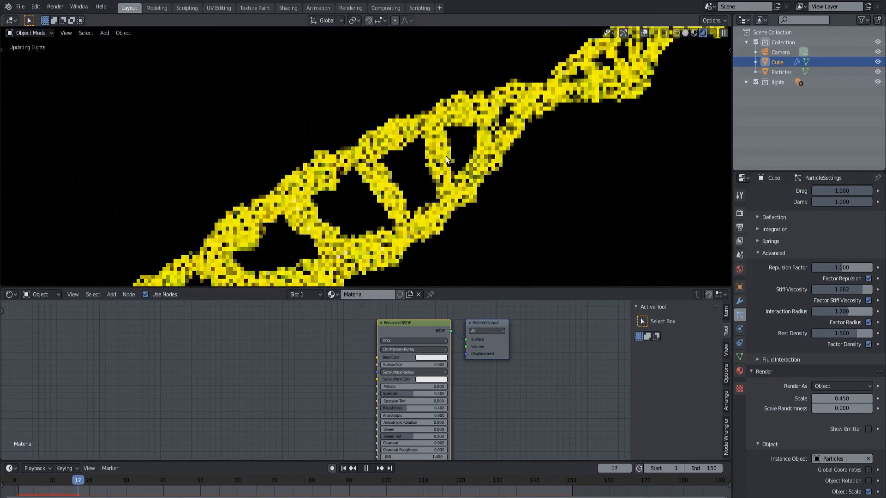
key(space)
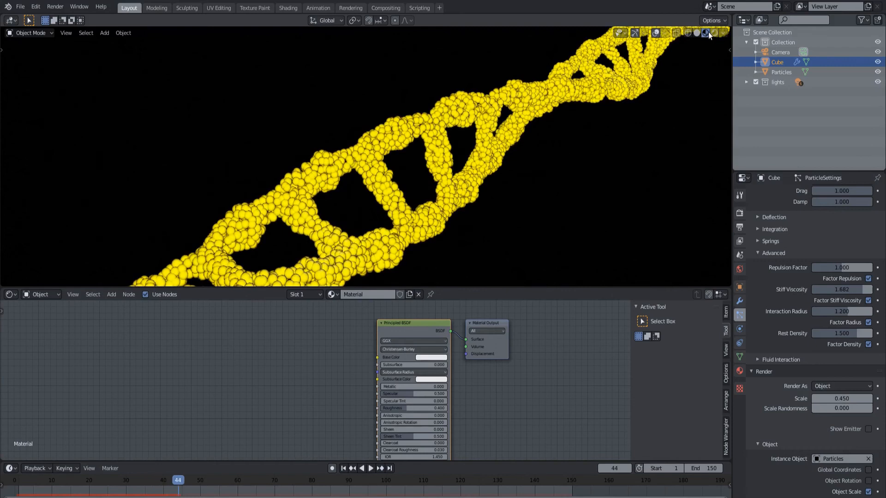
click(712, 32)
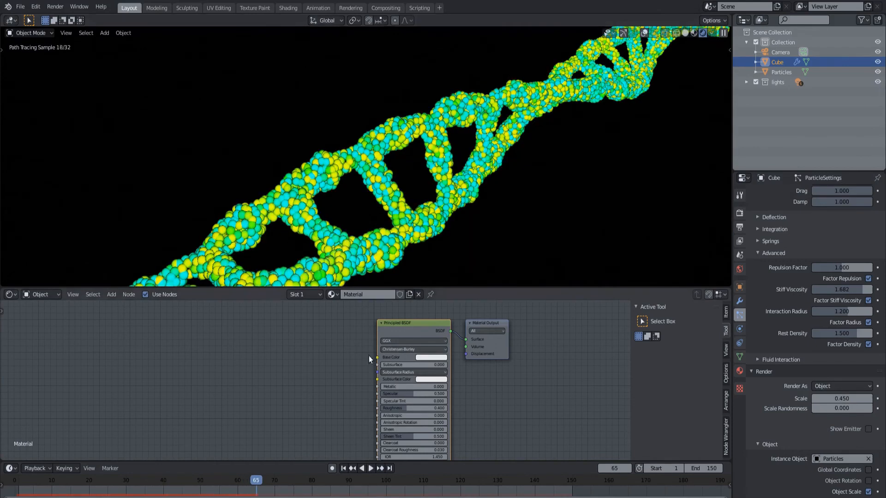
Advance the animation to frame 95 and move the blue ColorRamp stop in the Particles material to about 0.659
key(space)
click(781, 72)
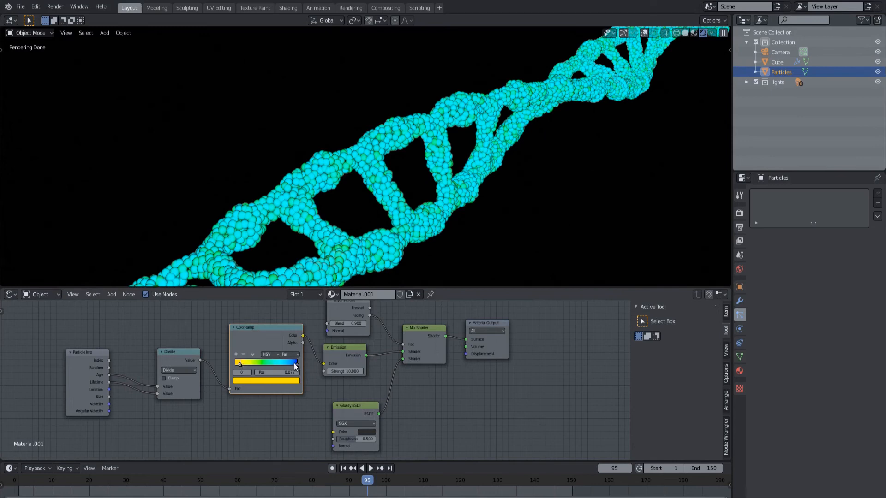
drag(295, 366, 272, 372)
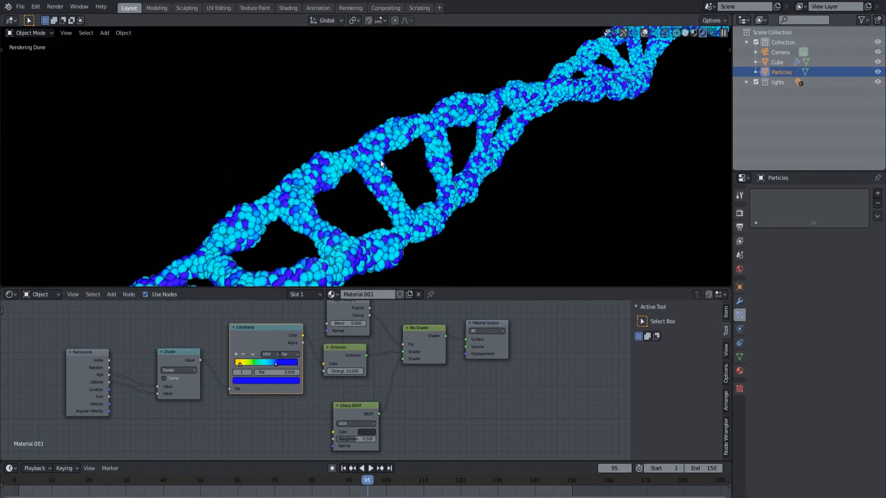
Align the camera to the current view and fly it back to frame more of the helix
key(ctrl+alt+KP_0)
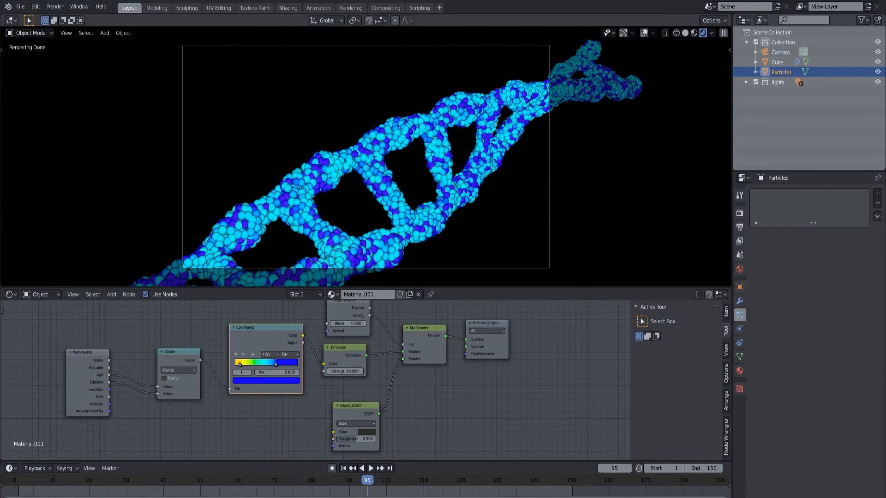
key(shift+grave)
key(s)
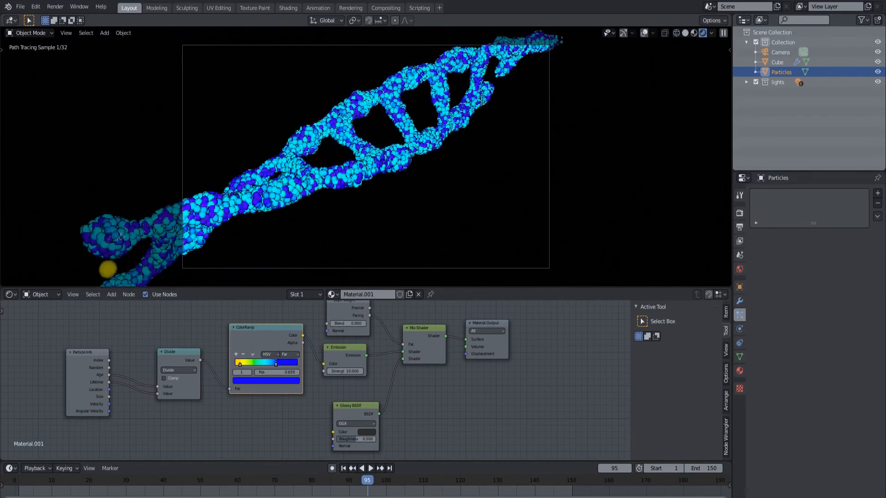
click(353, 147)
key(KP_0)
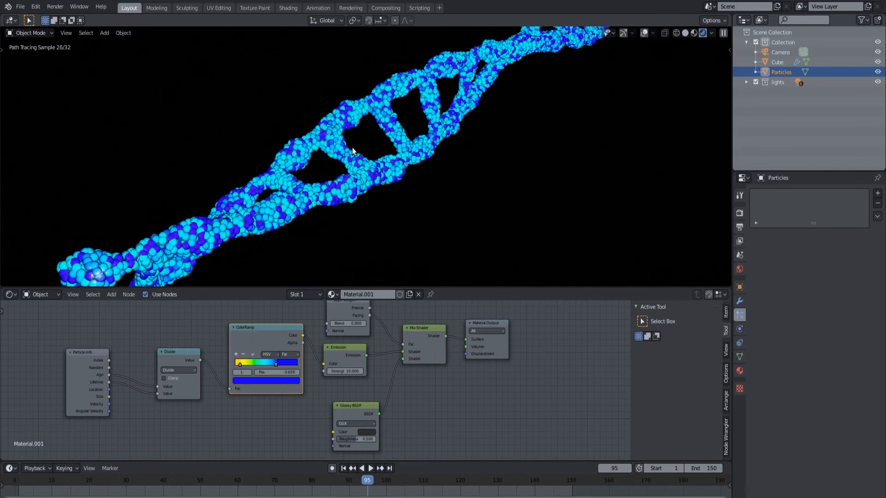
Render frame 95 from the camera and switch the shader node area to the Compositor
key(KP_0)
key(F12)
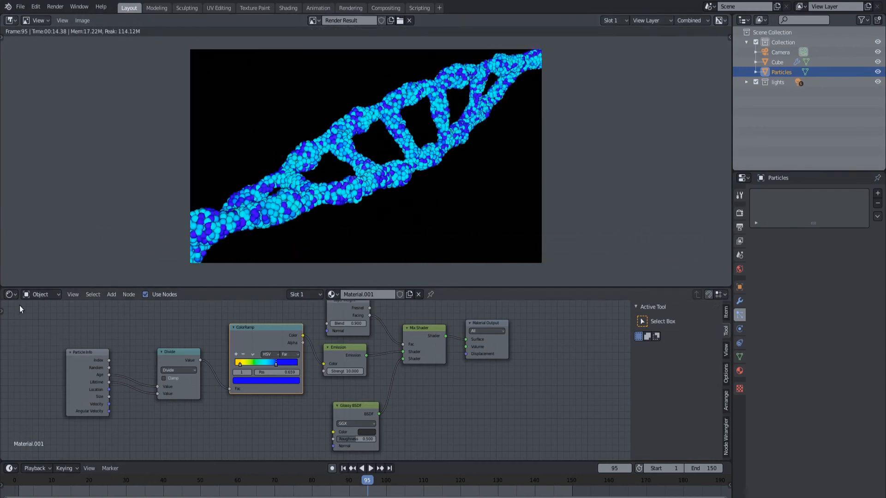
click(10, 294)
click(37, 375)
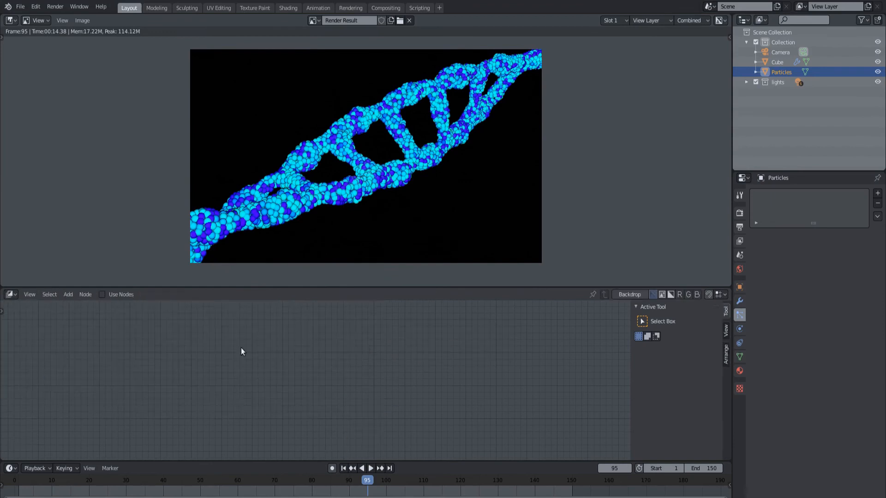
Enable compositing nodes and space the Render Layers and Composite nodes apart
click(102, 294)
scroll(478, 395, down, 3)
drag(362, 328, 284, 318)
drag(405, 325, 437, 321)
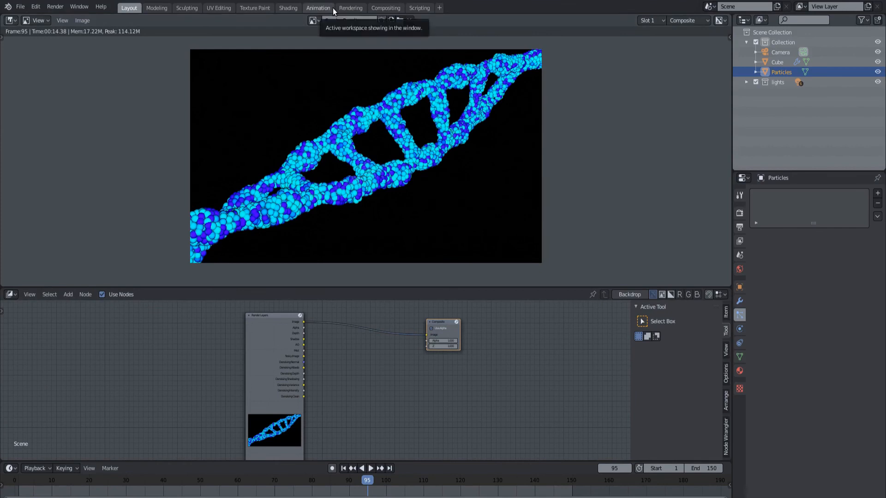
Connect a Viewer node to Render Layers, place it below the Composite node, and display Viewer Node in the image editor
click(313, 20)
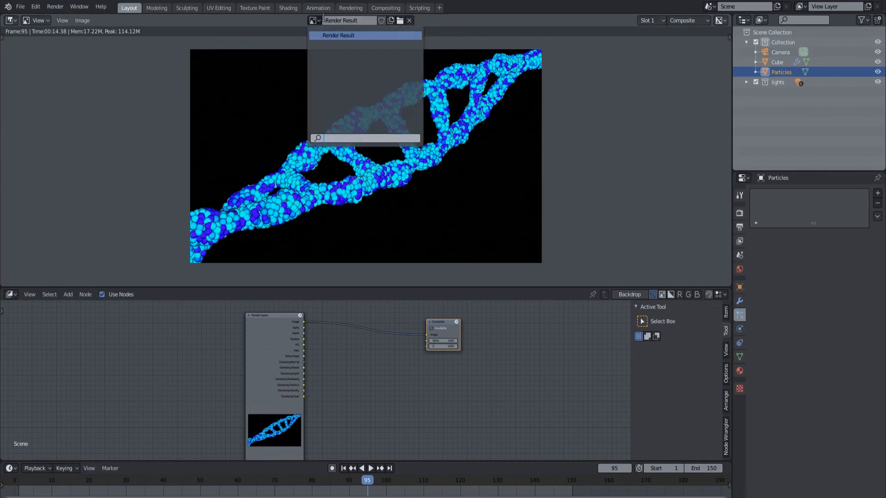
ctrl+shift+click(277, 318)
drag(340, 321, 444, 357)
click(314, 21)
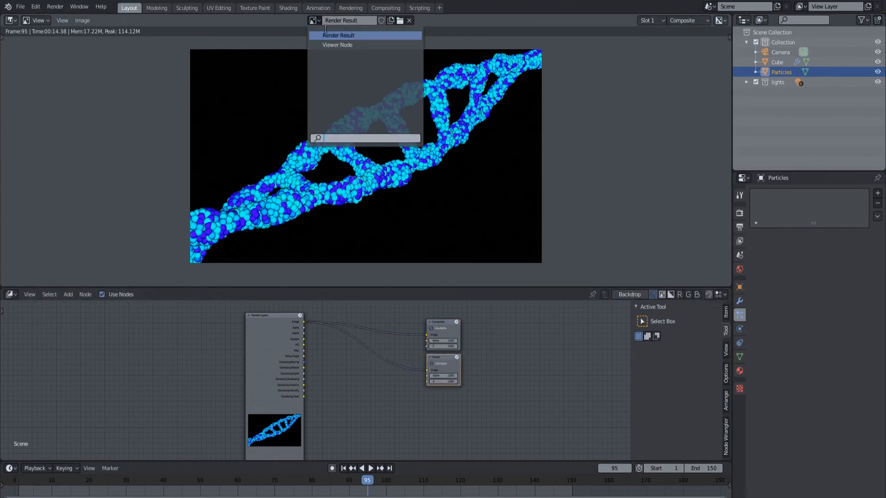
click(337, 45)
Cycle the Viewer node through the Render Layers outputs to examine the individual render passes, including Alpha, Shadow and AO
scroll(401, 158, up, 4)
click(276, 316)
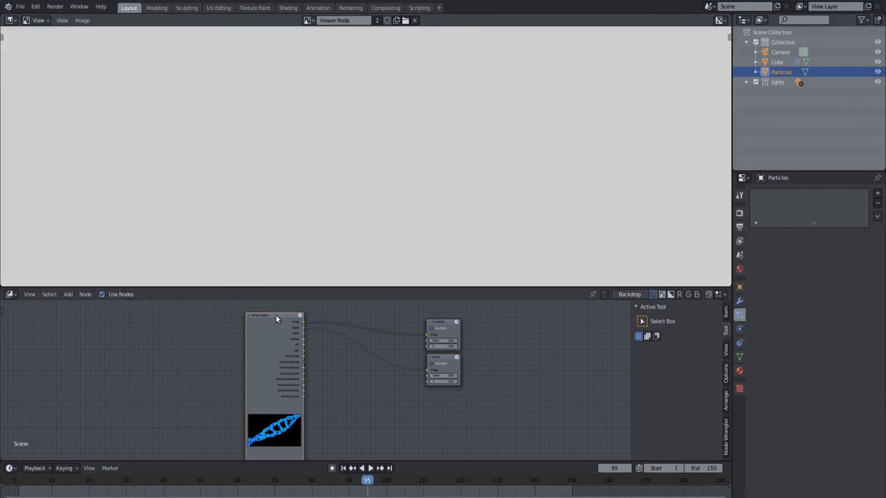
ctrl+shift+click(276, 315)
ctrl+shift+click(278, 316)
scroll(422, 170, down, 4)
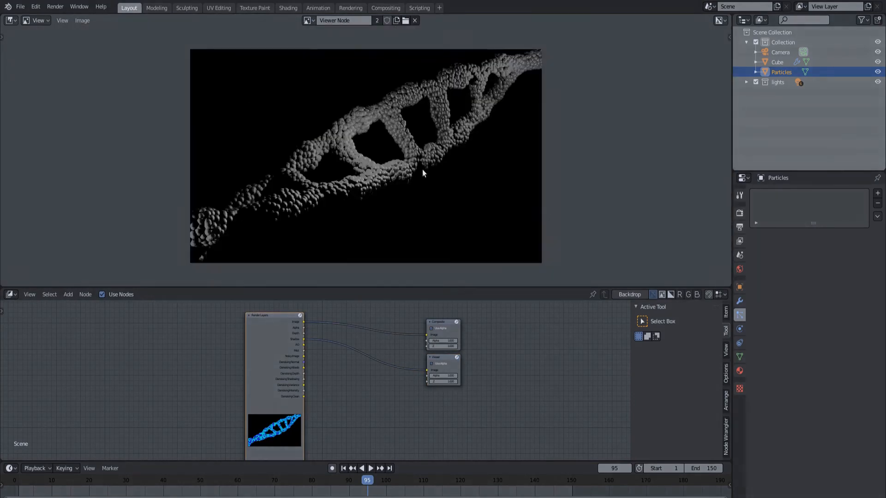
scroll(422, 169, up, 2)
ctrl+shift+click(286, 314)
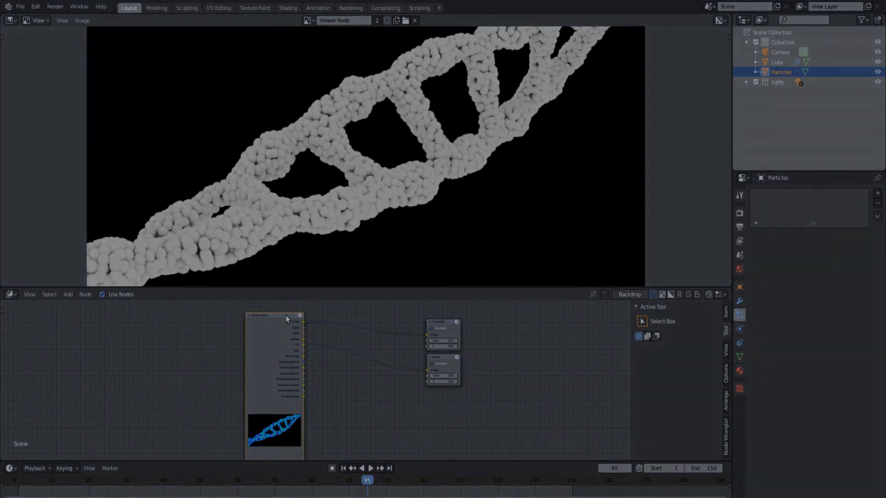
ctrl+shift+click(286, 315)
ctrl+shift+click(286, 314)
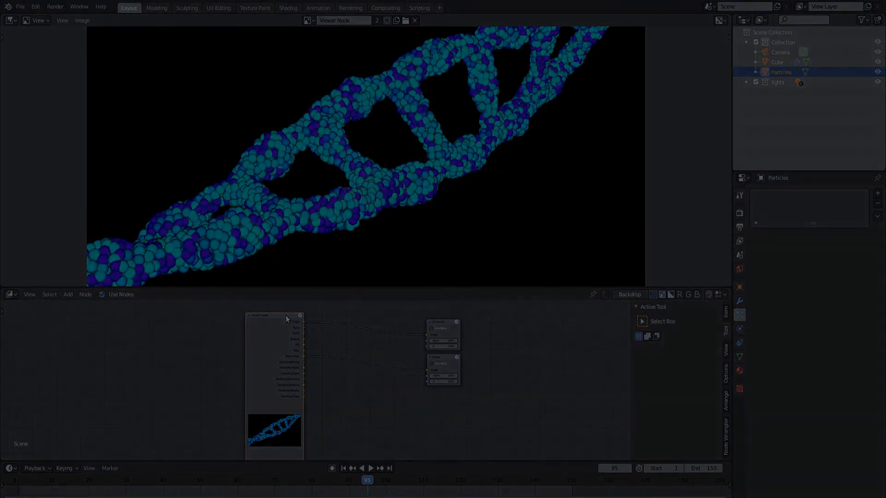
ctrl+shift+click(286, 314)
ctrl+shift+click(286, 314)
ctrl+shift+click(286, 314)
ctrl+shift+click(286, 314)
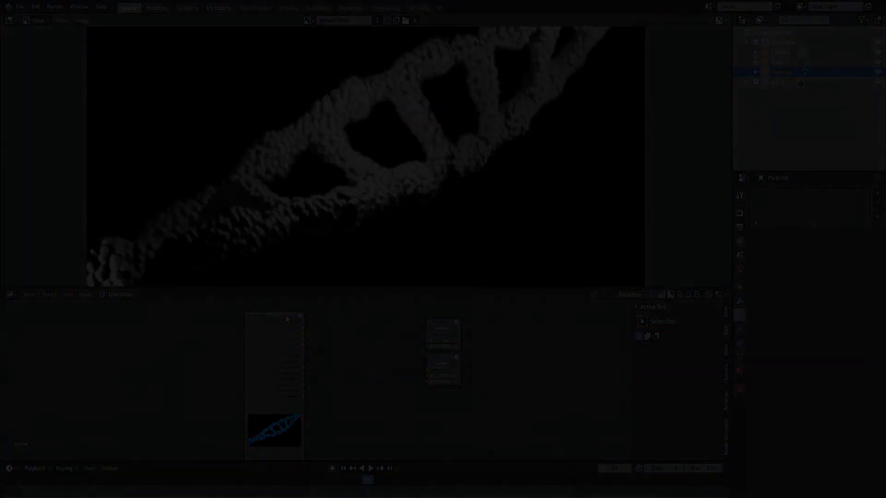
ctrl+shift+click(286, 315)
ctrl+shift+click(286, 315)
ctrl+shift+click(285, 314)
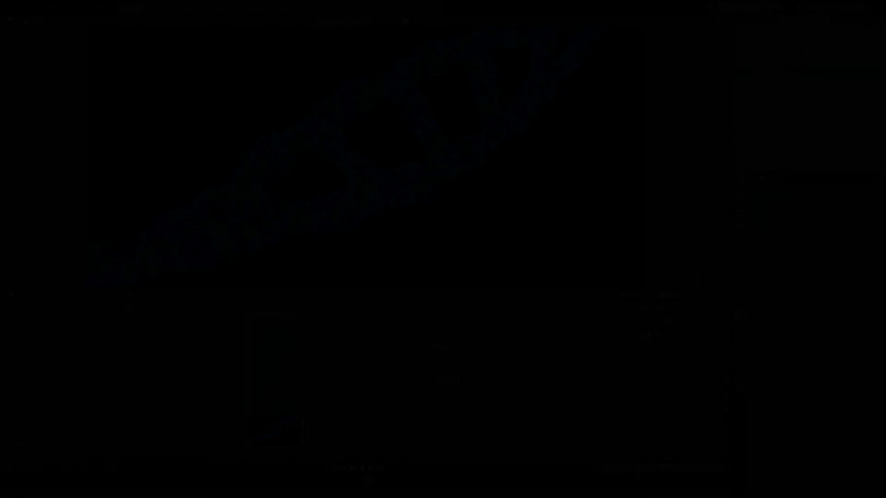